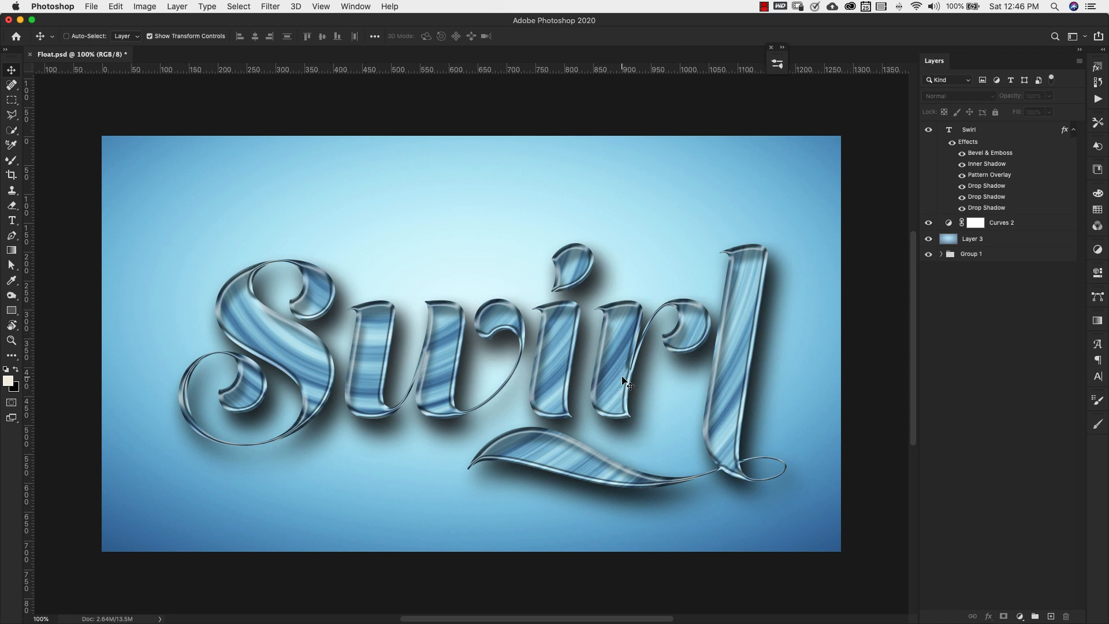
# Step: Create a new 3600 x 3600 pixel RGB document at 300 pixels/inch with a white background
pyautogui.click(95, 8)
pyautogui.click(99, 20)
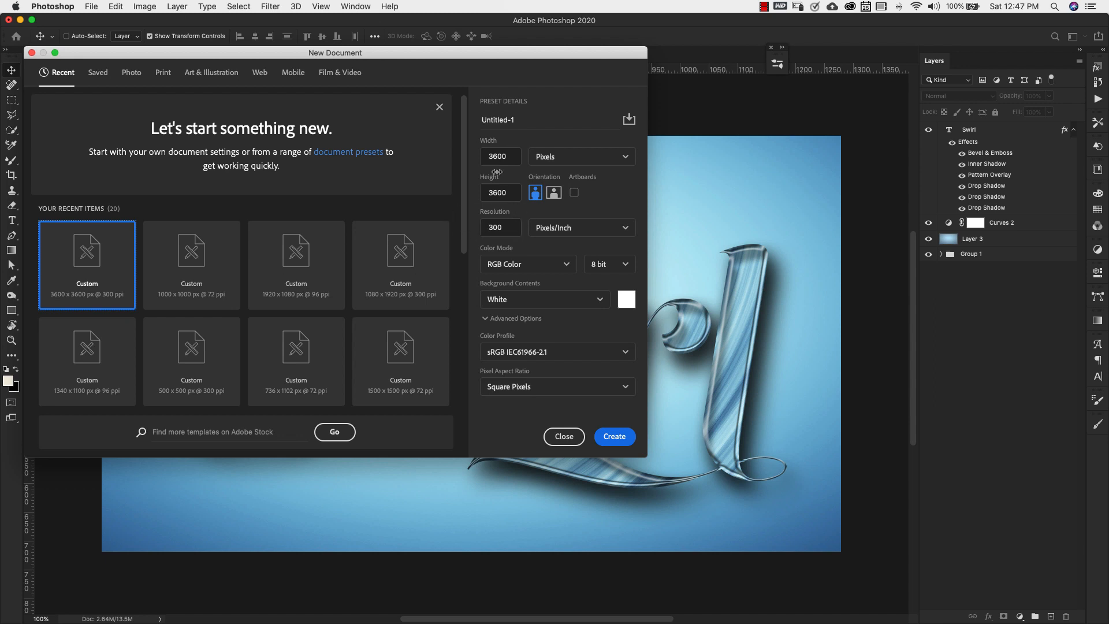
pyautogui.click(614, 441)
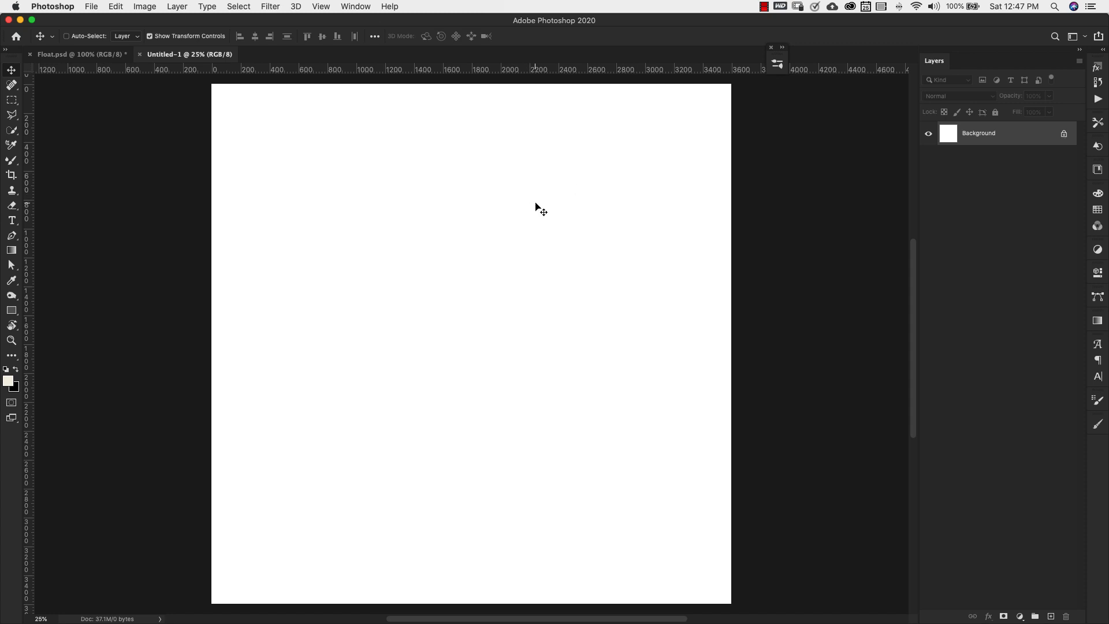
# Step: Set the background color to the slate blue hex value 566b7f
pyautogui.click(16, 389)
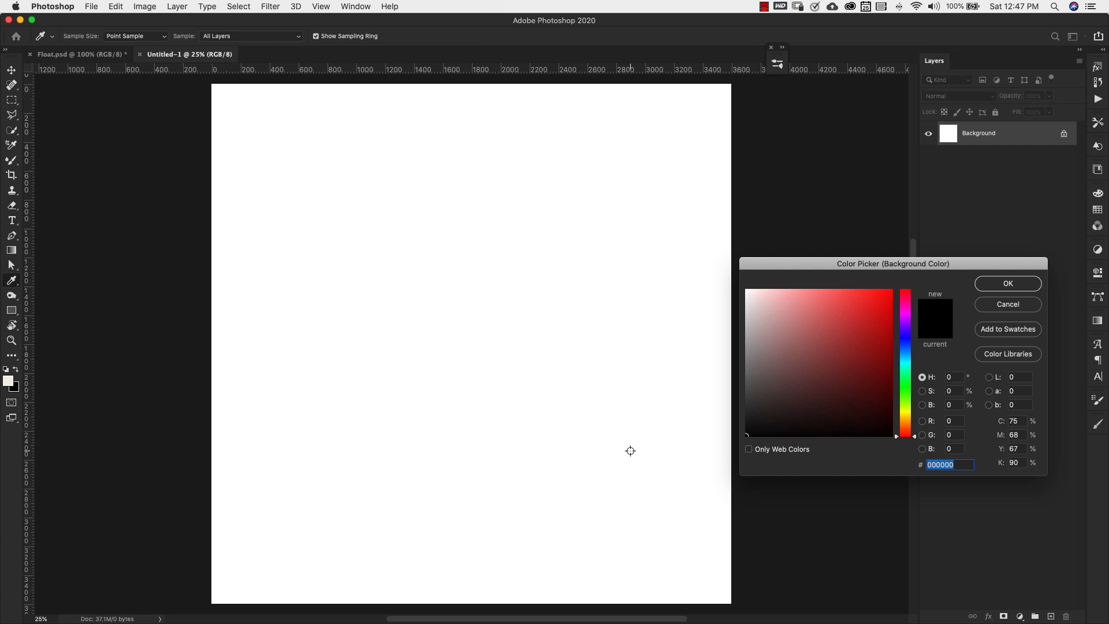
pyautogui.write('566b')
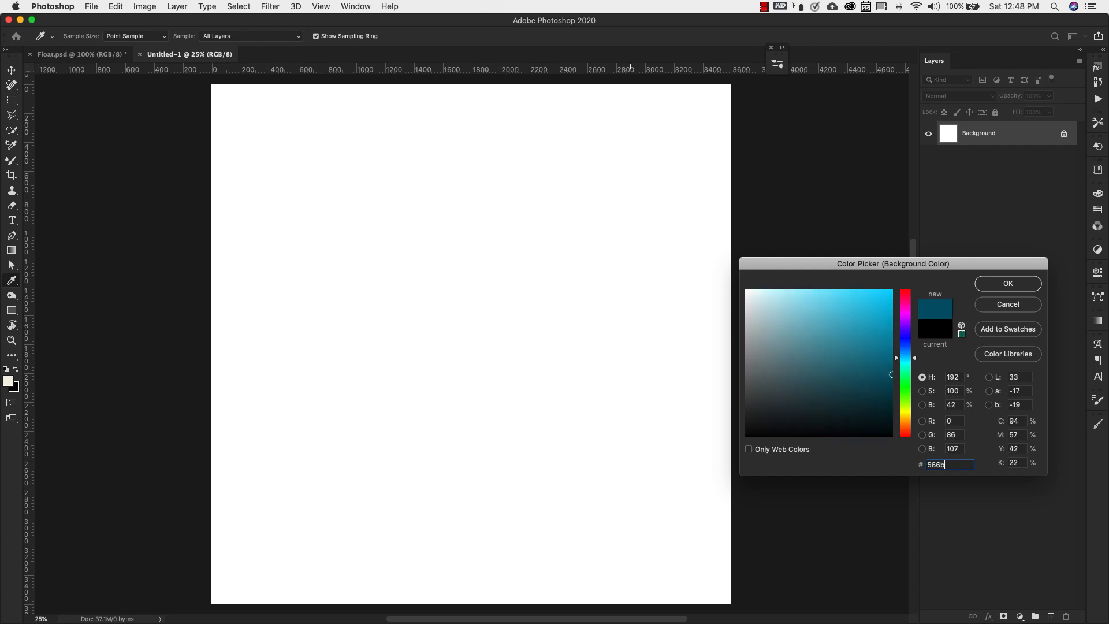
pyautogui.write('7f')
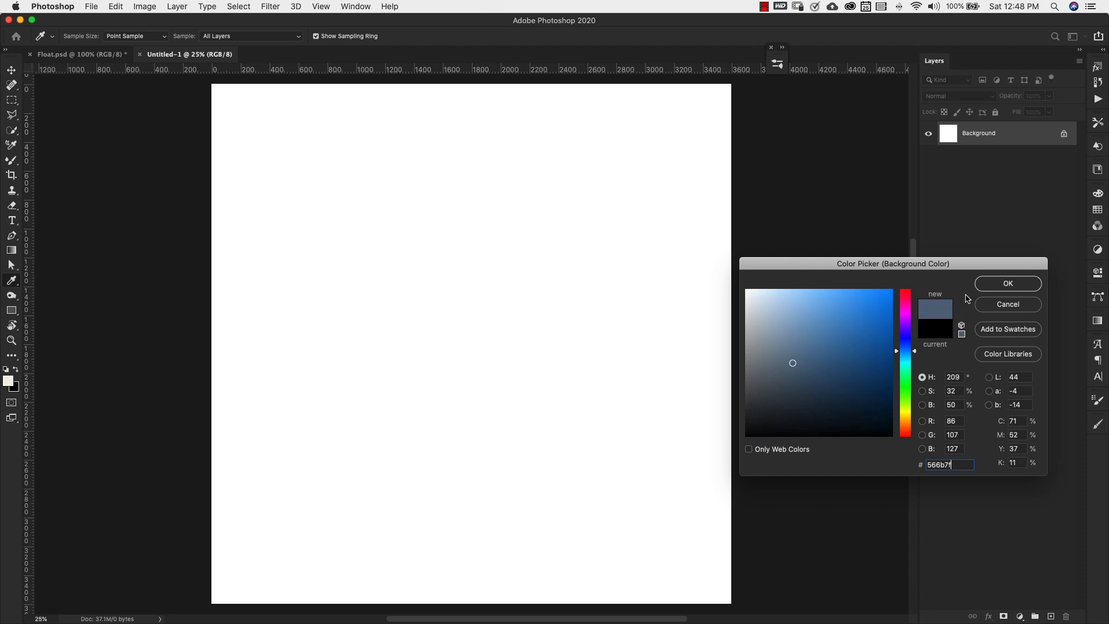
pyautogui.click(1016, 282)
# Step: Set the foreground color to the light blue hex value b9e6fb and return to the Move tool
pyautogui.click(8, 379)
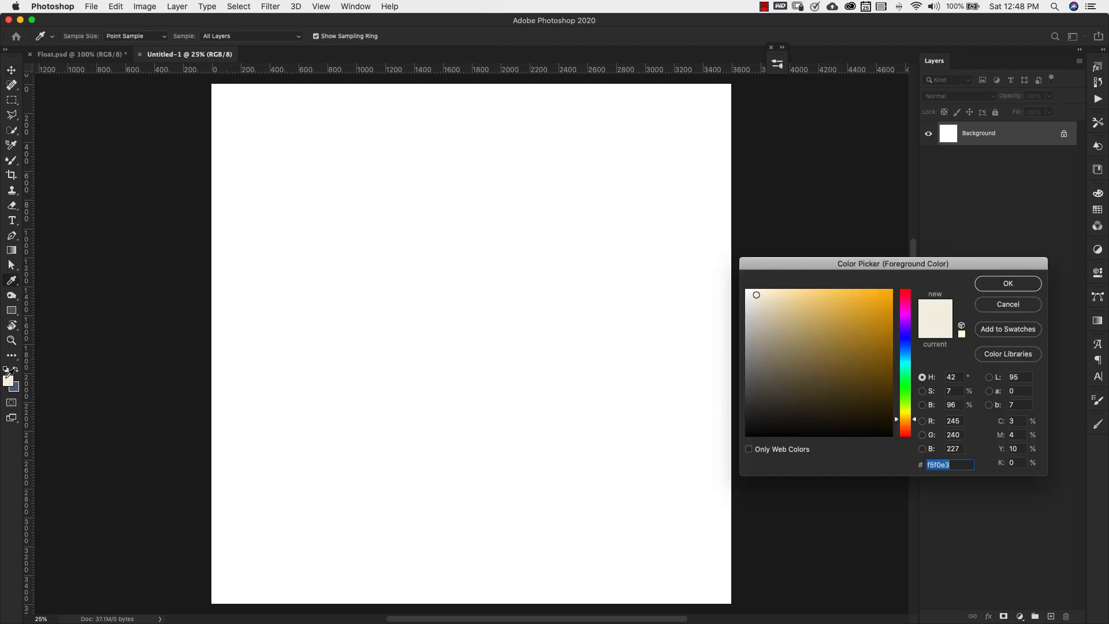
pyautogui.write('b')
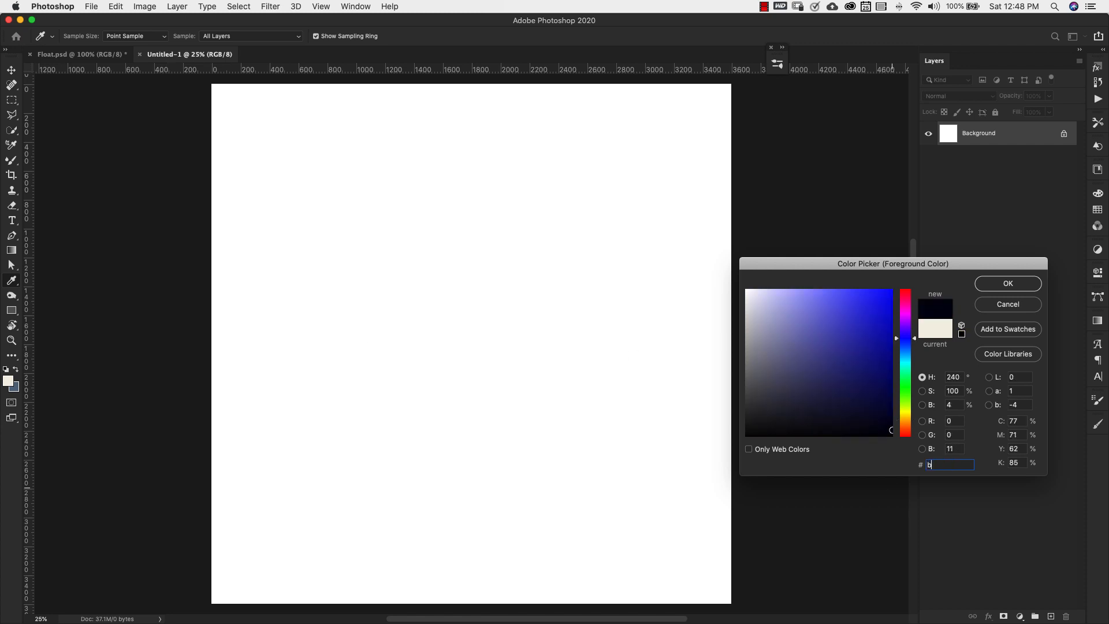
pyautogui.write('9e')
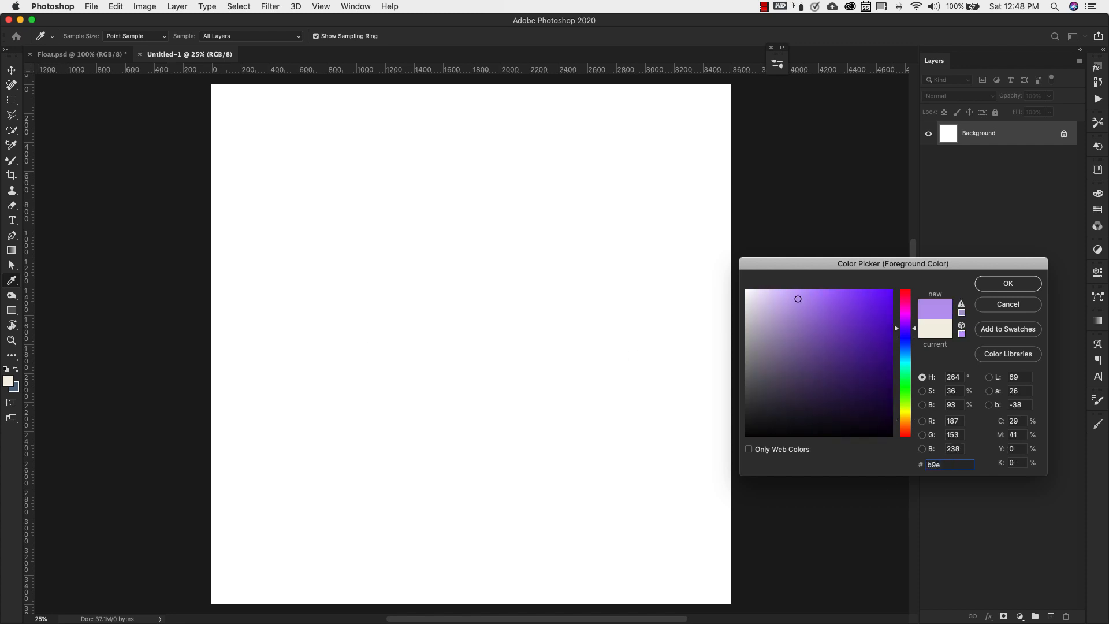
pyautogui.write('6fb')
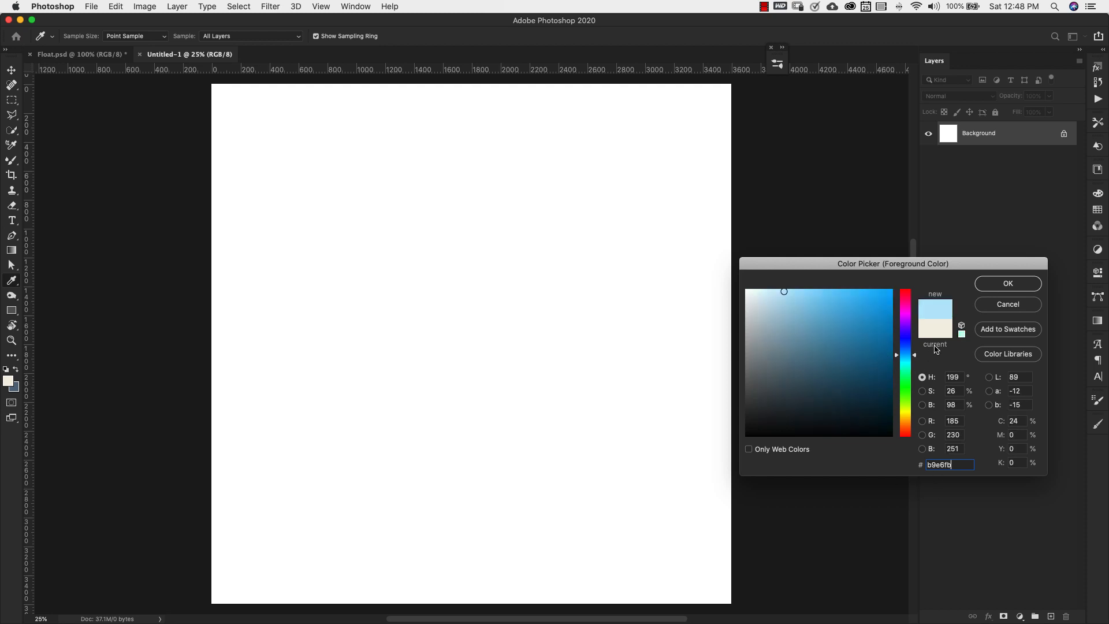
pyautogui.click(1007, 284)
pyautogui.press('v')
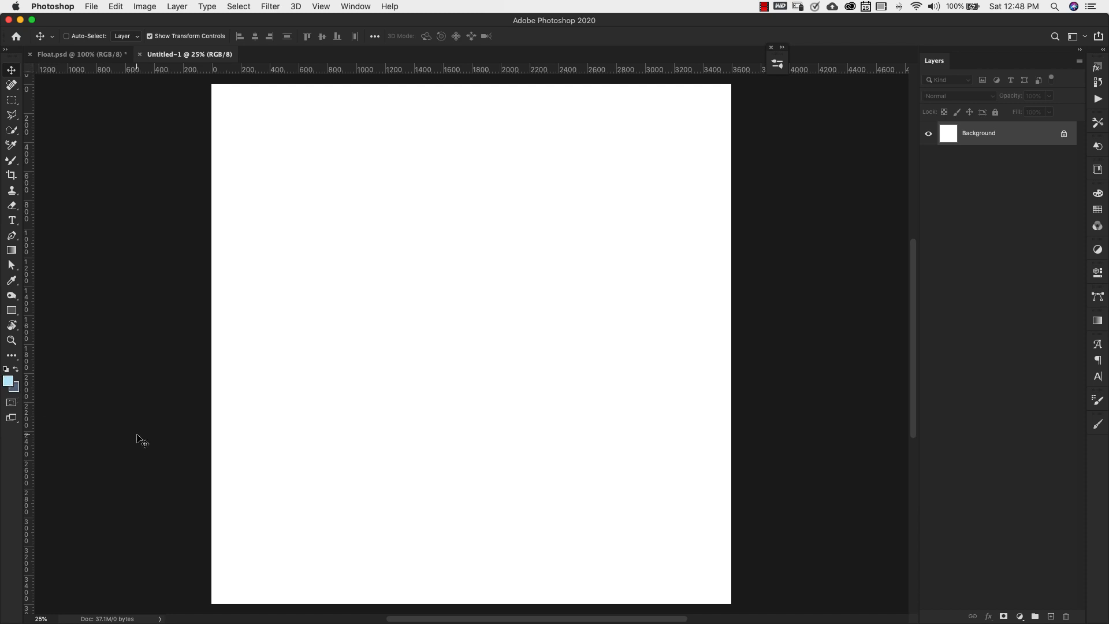
# Step: Unlock the Background layer and convert it to a smart object
pyautogui.click(1064, 136)
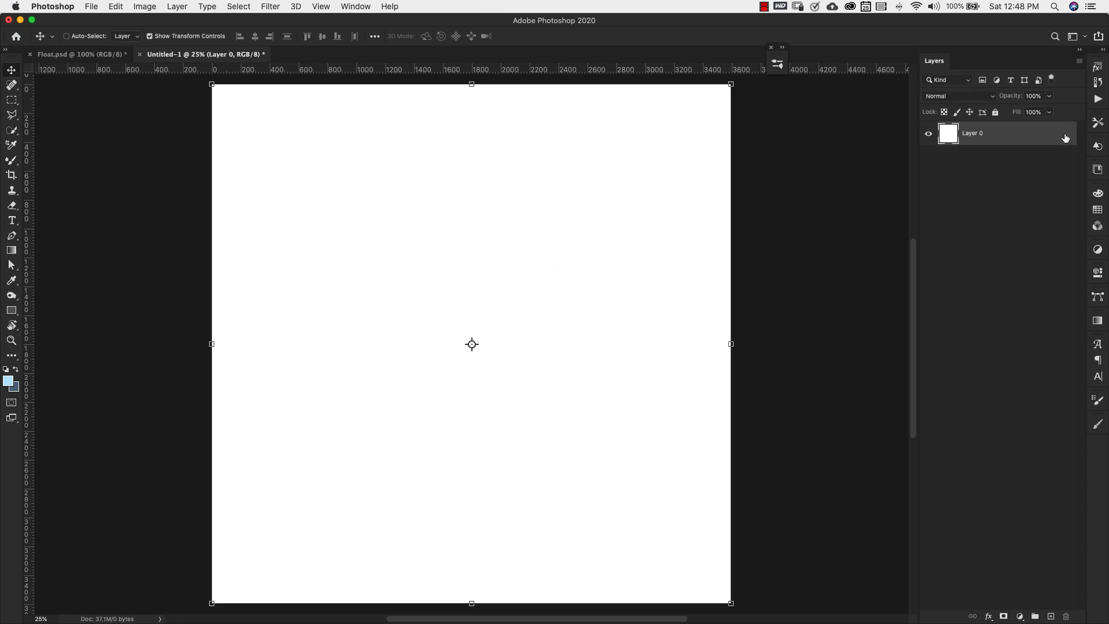
pyautogui.rightClick(1011, 139)
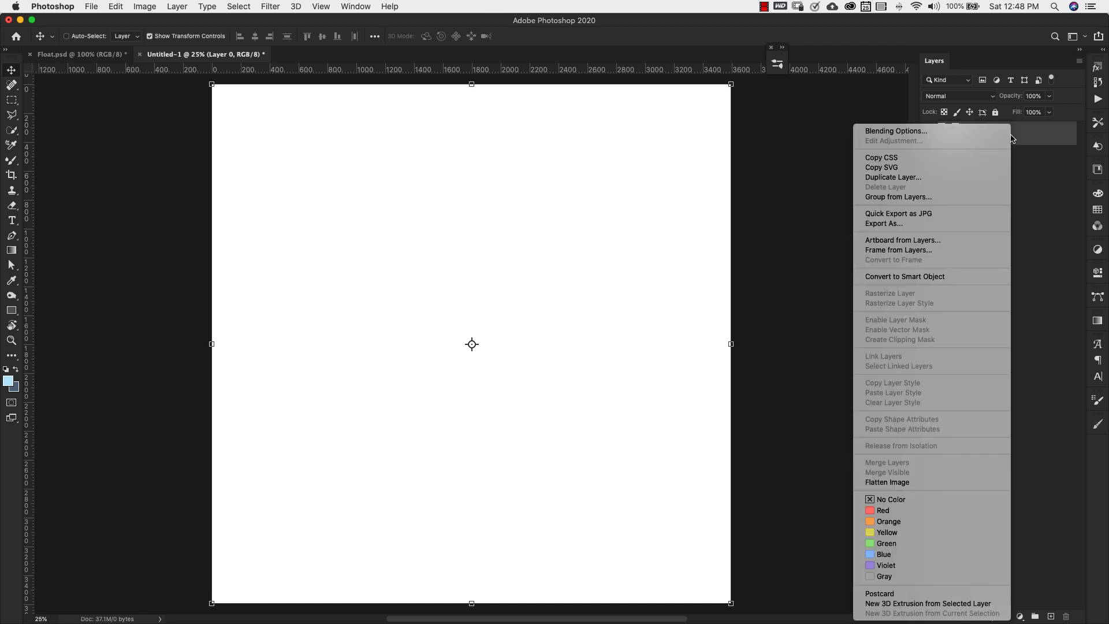
pyautogui.click(919, 275)
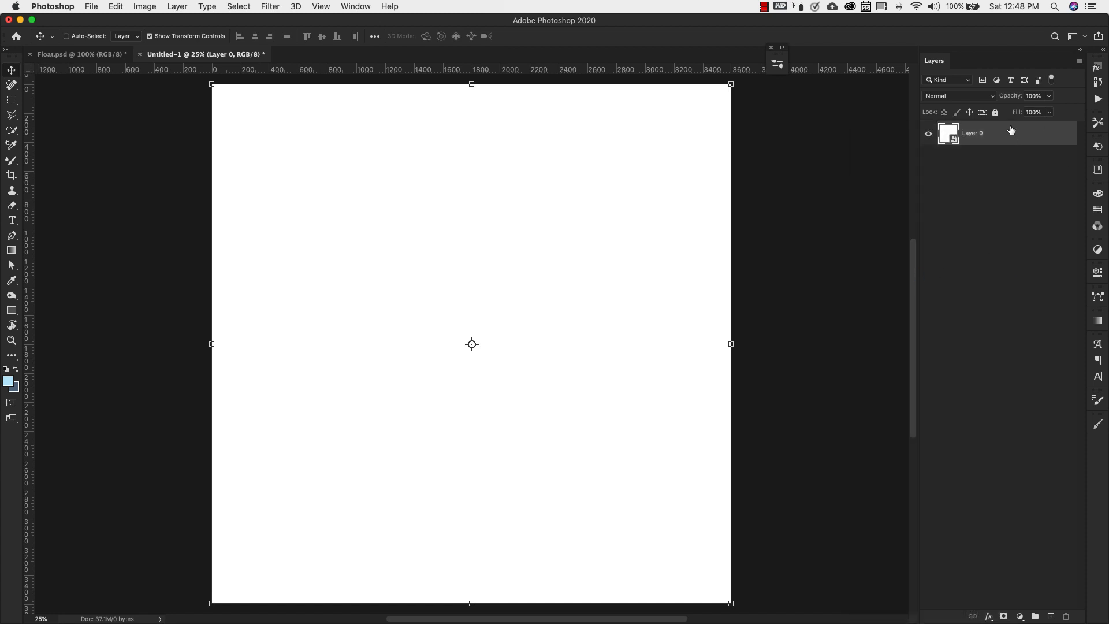
# Step: Apply the Clouds render filter to the Layer 0 smart object
pyautogui.click(269, 7)
pyautogui.moveTo(325, 224)
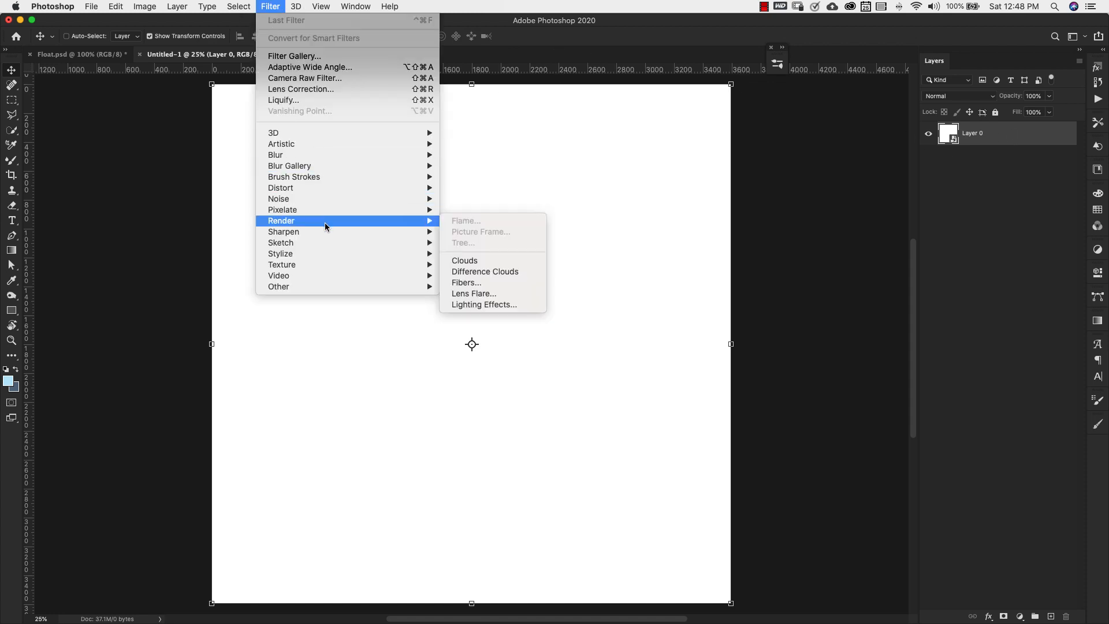
pyautogui.click(465, 261)
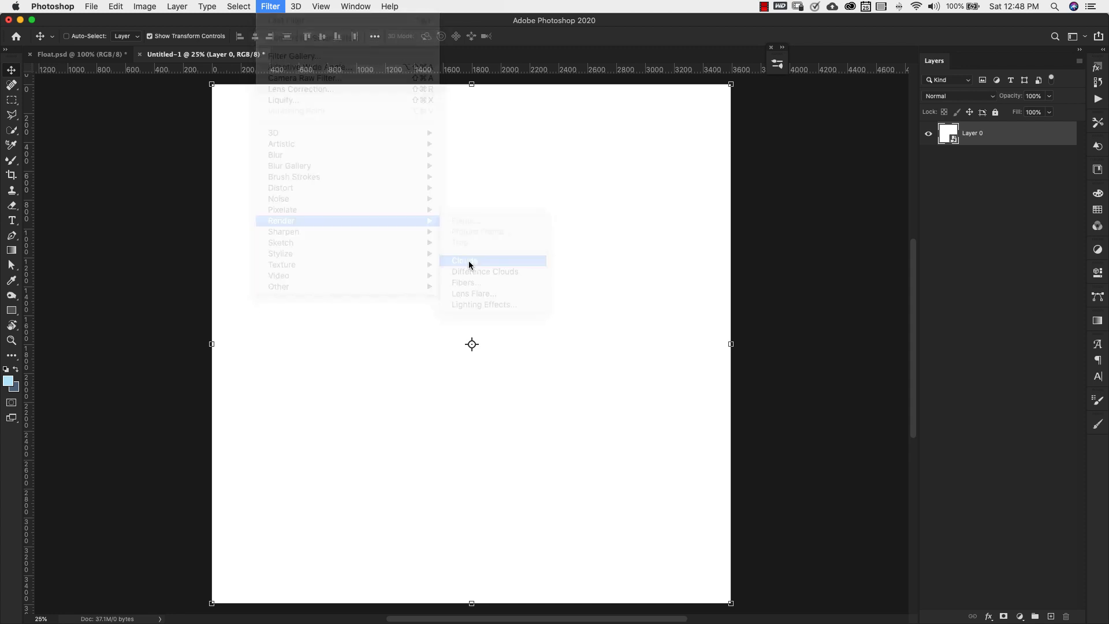
# Step: Apply the Twirl distort filter to the clouds layer with the angle raised to the maximum of 999°
pyautogui.click(272, 8)
pyautogui.moveTo(303, 189)
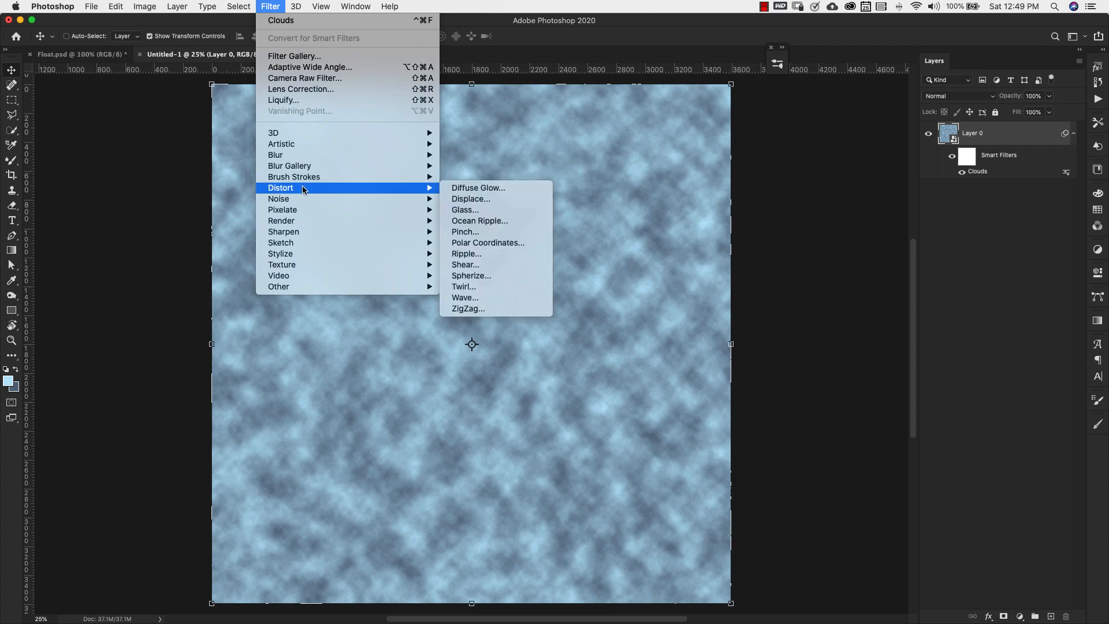
pyautogui.click(469, 287)
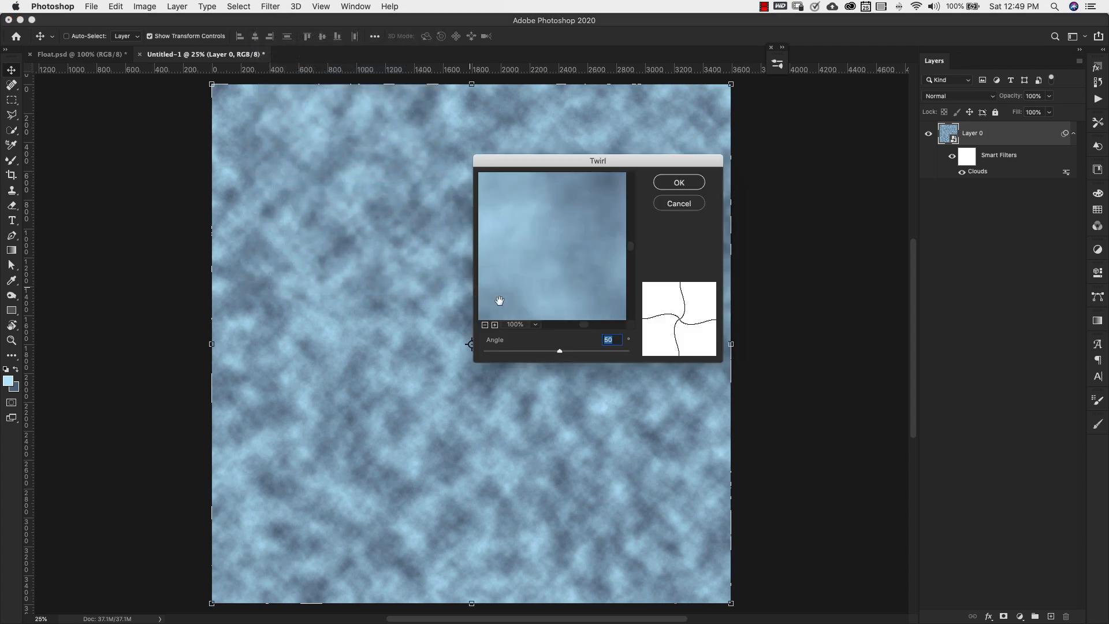
pyautogui.moveTo(560, 351); pyautogui.dragTo(640, 358)
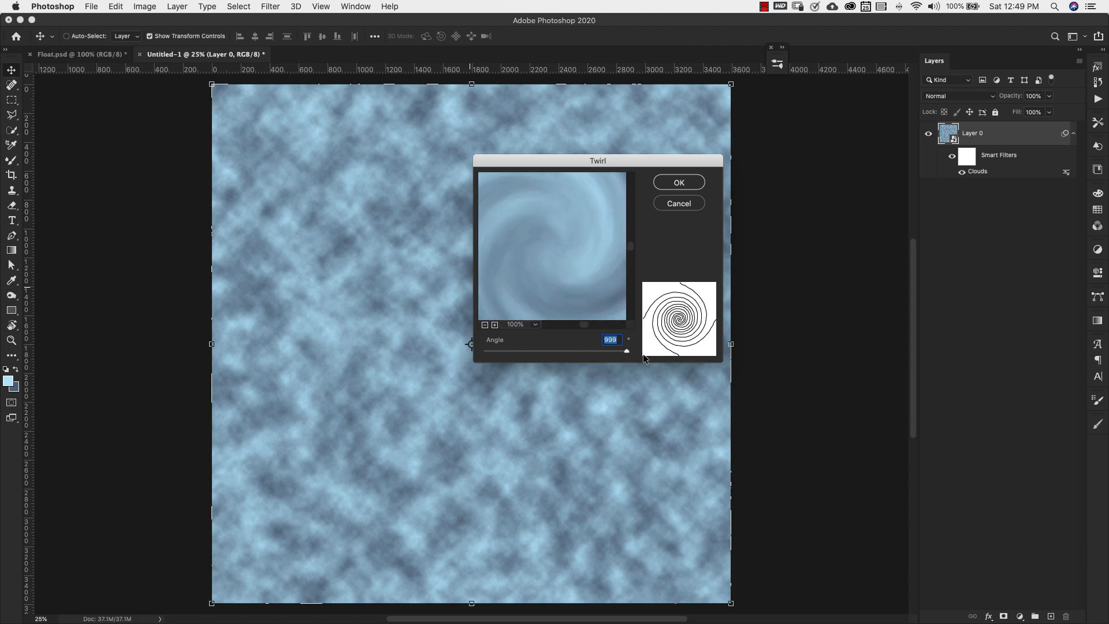
pyautogui.moveTo(627, 351)
pyautogui.mouseDown()
pyautogui.moveTo(461, 351)
pyautogui.moveTo(630, 351)
pyautogui.mouseUp()
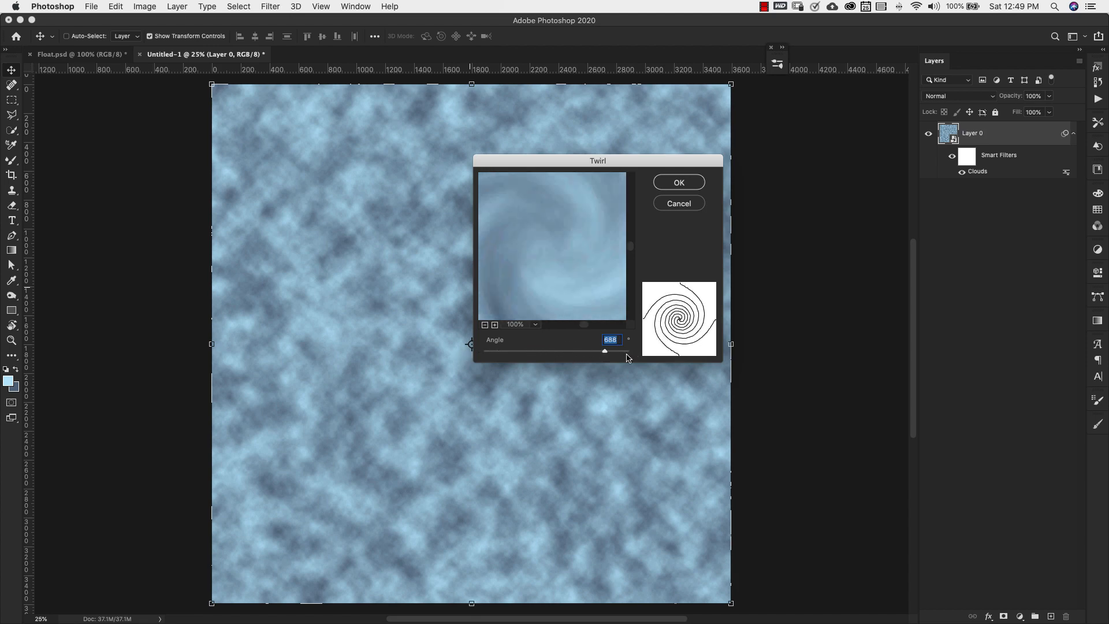
pyautogui.click(678, 185)
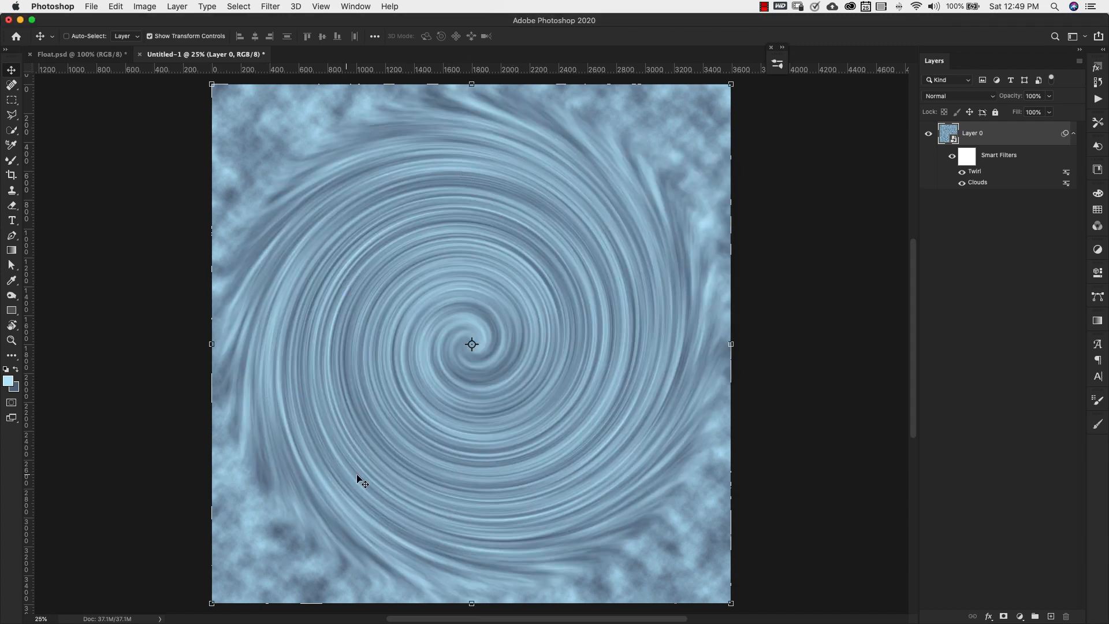
# Step: Scale the twirled smart object up beyond all canvas edges so the swirl fills the whole canvas
pyautogui.press('z')
pyautogui.keyDown('alt'); pyautogui.click(576, 276); pyautogui.keyUp('alt')
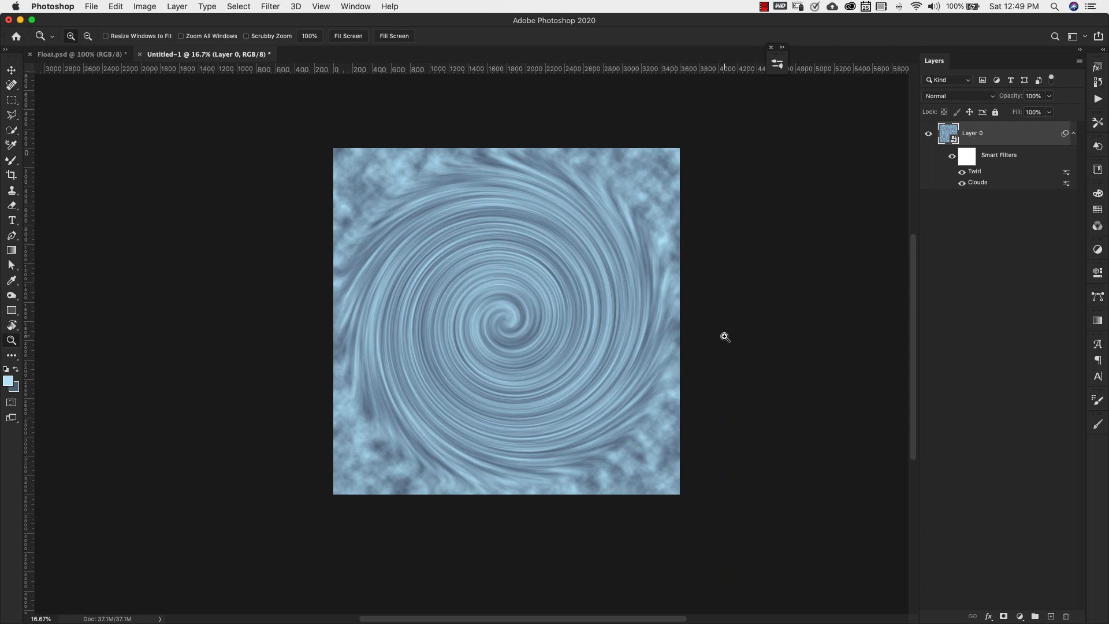
pyautogui.press('v')
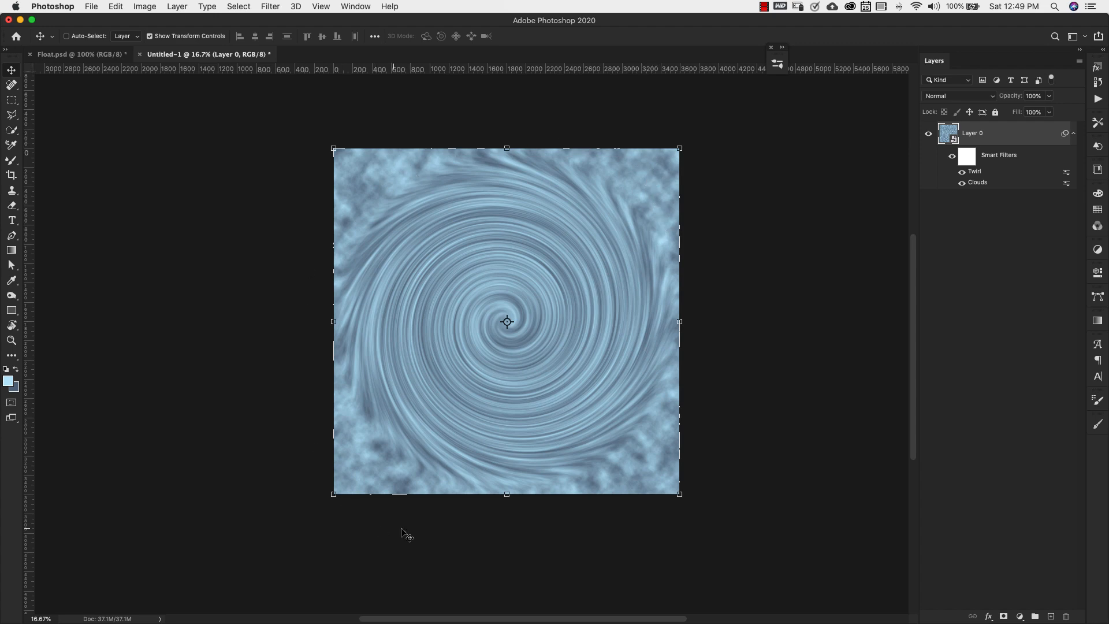
pyautogui.click(680, 324)
pyautogui.press('Return')
pyautogui.moveTo(676, 321); pyautogui.dragTo(707, 321)
pyautogui.moveTo(338, 325); pyautogui.dragTo(295, 319)
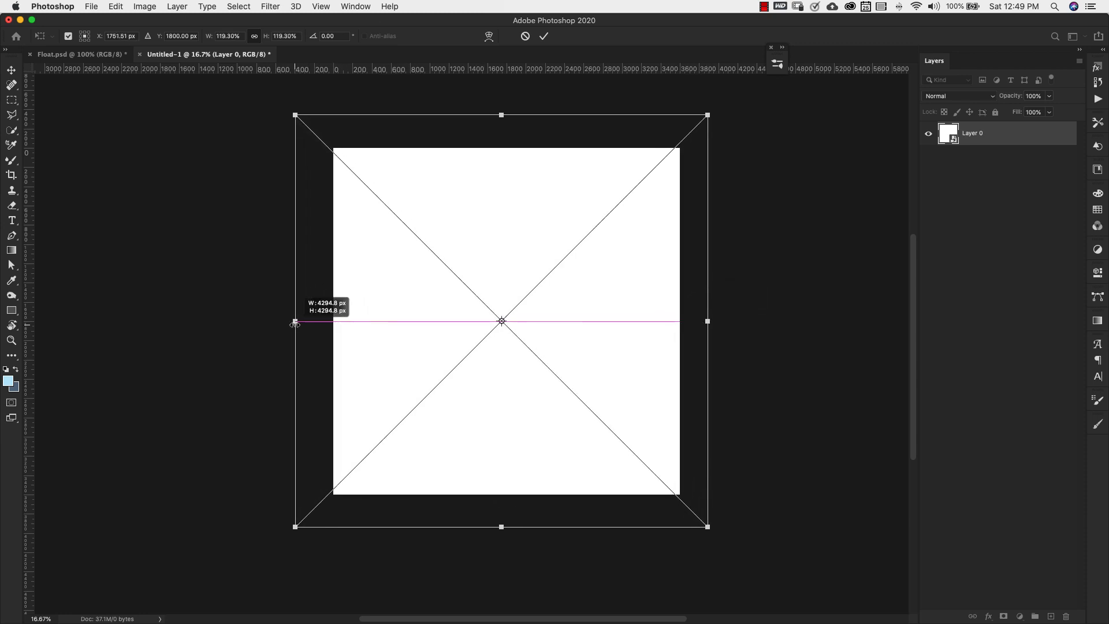
pyautogui.moveTo(708, 111); pyautogui.dragTo(749, 79)
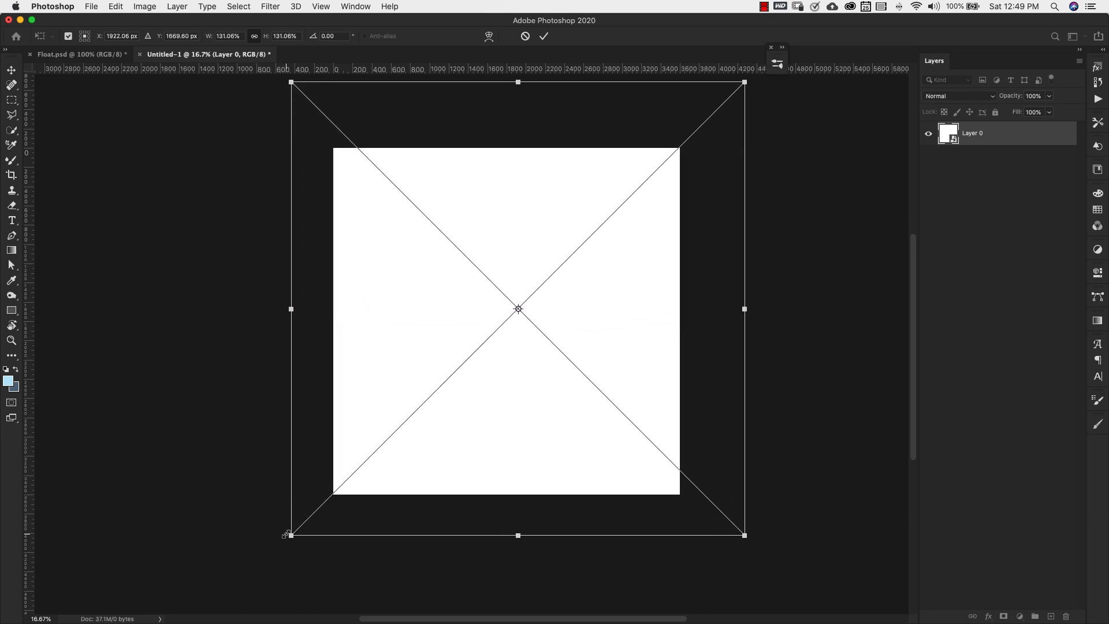
pyautogui.moveTo(289, 534); pyautogui.dragTo(252, 573)
pyautogui.press('Return')
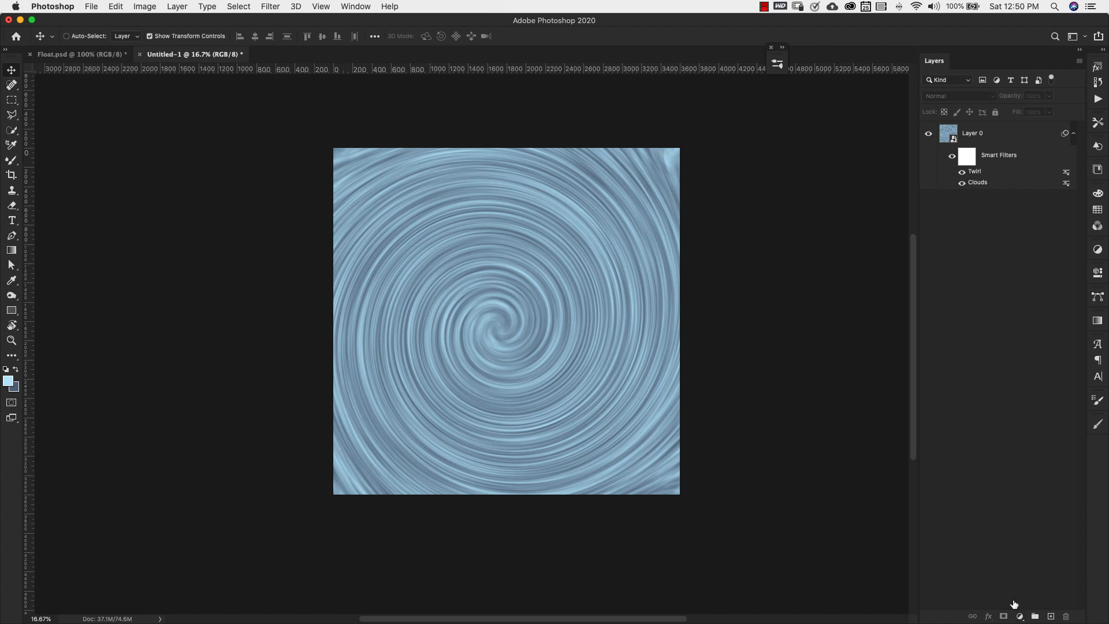
# Step: Add a Curves adjustment layer above the swirl using the Strong Contrast (RGB) preset
pyautogui.click(1019, 617)
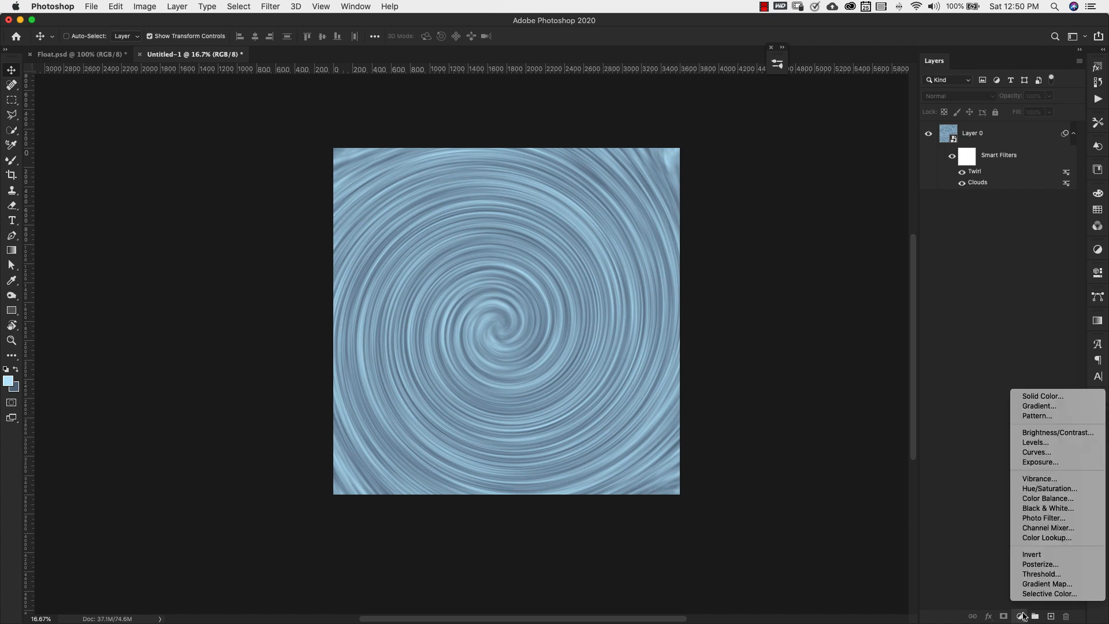
pyautogui.click(1046, 453)
pyautogui.click(1069, 311)
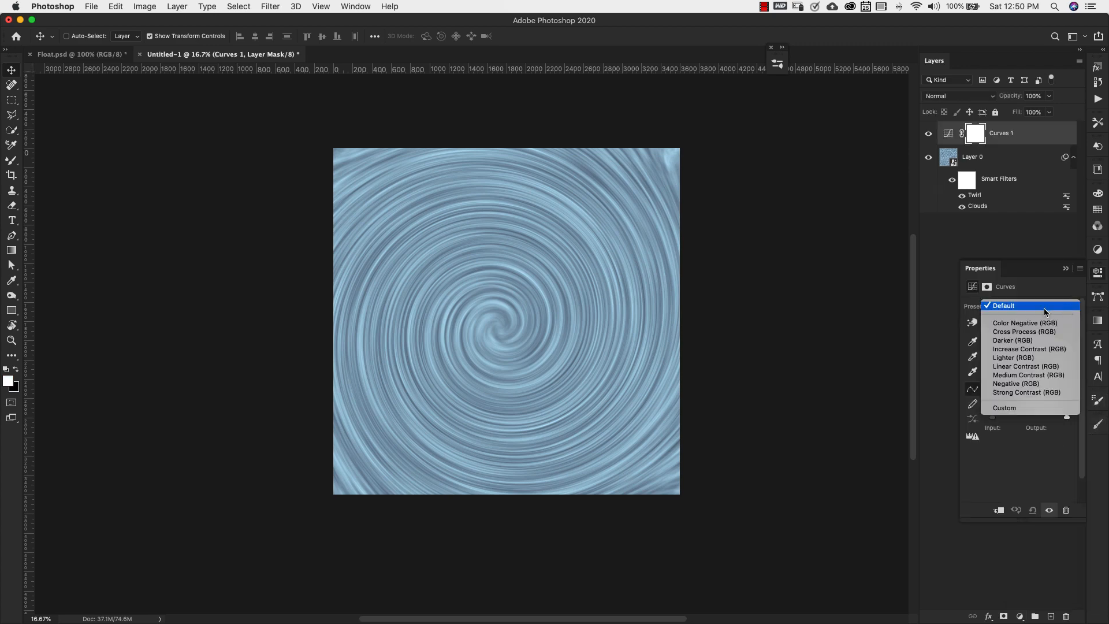
pyautogui.click(1026, 392)
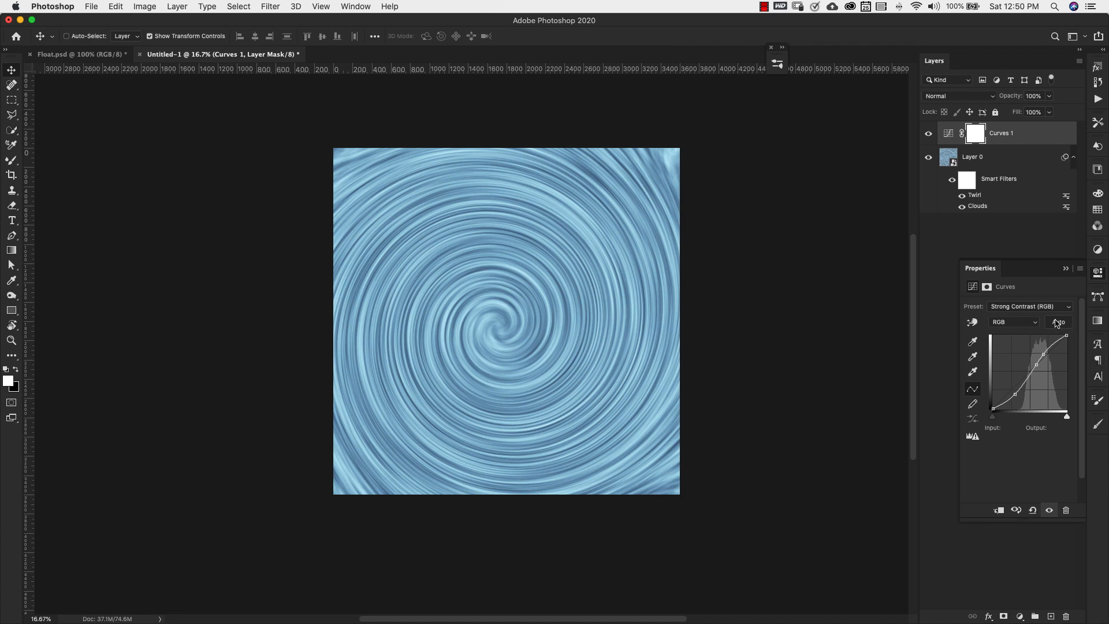
# Step: Reset the curve to Default and shape a steep custom S-curve, with points including input 213 / output 237 and input 52 / output 4
pyautogui.click(1056, 322)
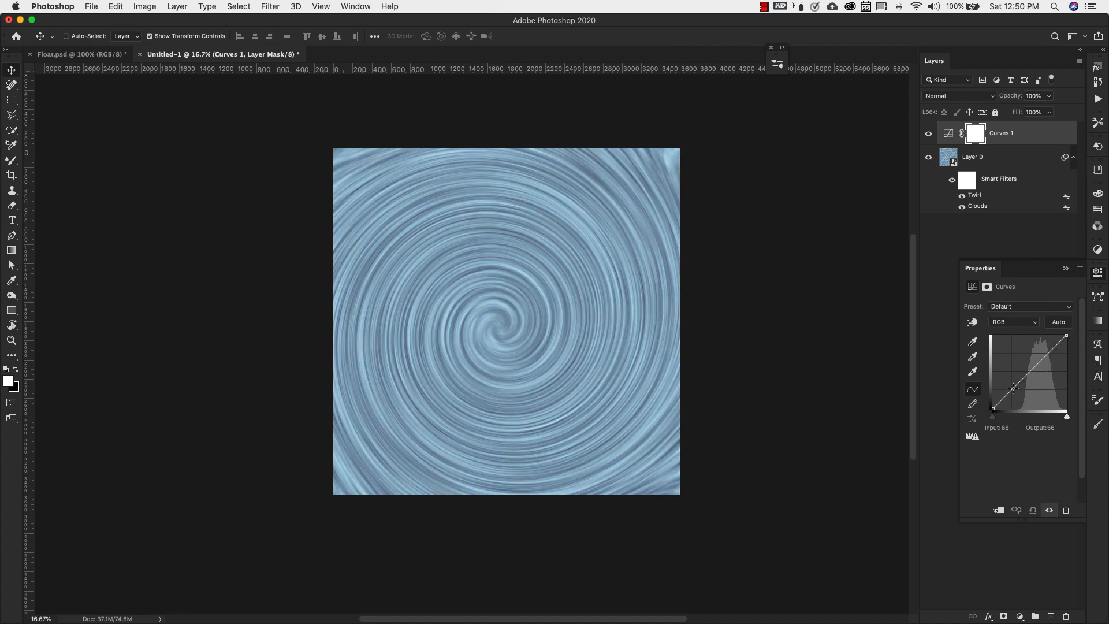
pyautogui.moveTo(1014, 388); pyautogui.dragTo(1013, 404)
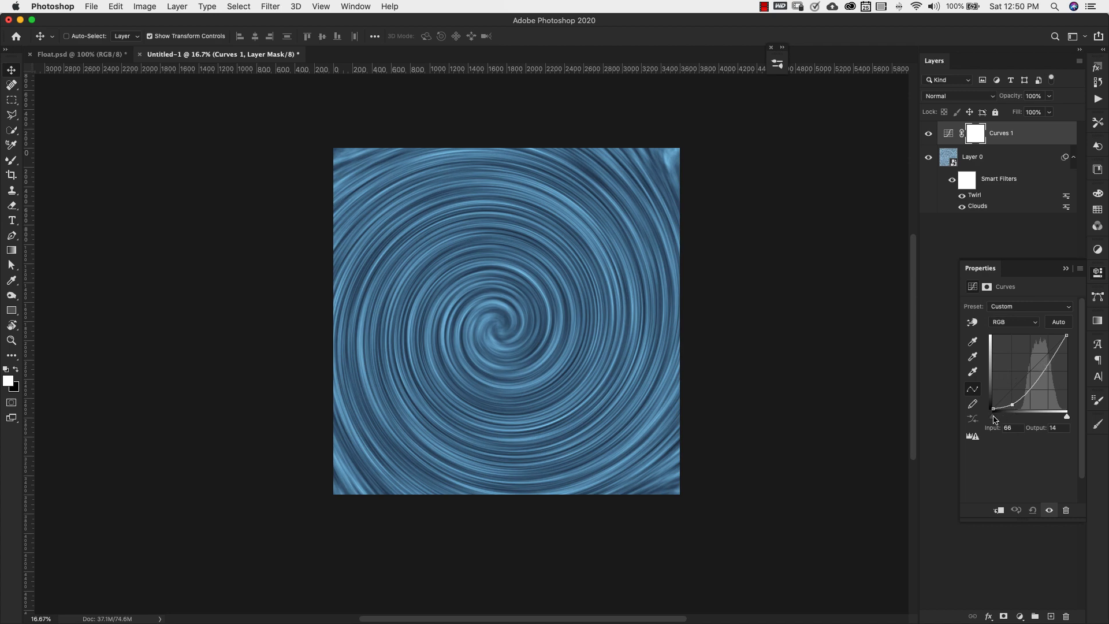
pyautogui.moveTo(1054, 354); pyautogui.dragTo(1054, 340)
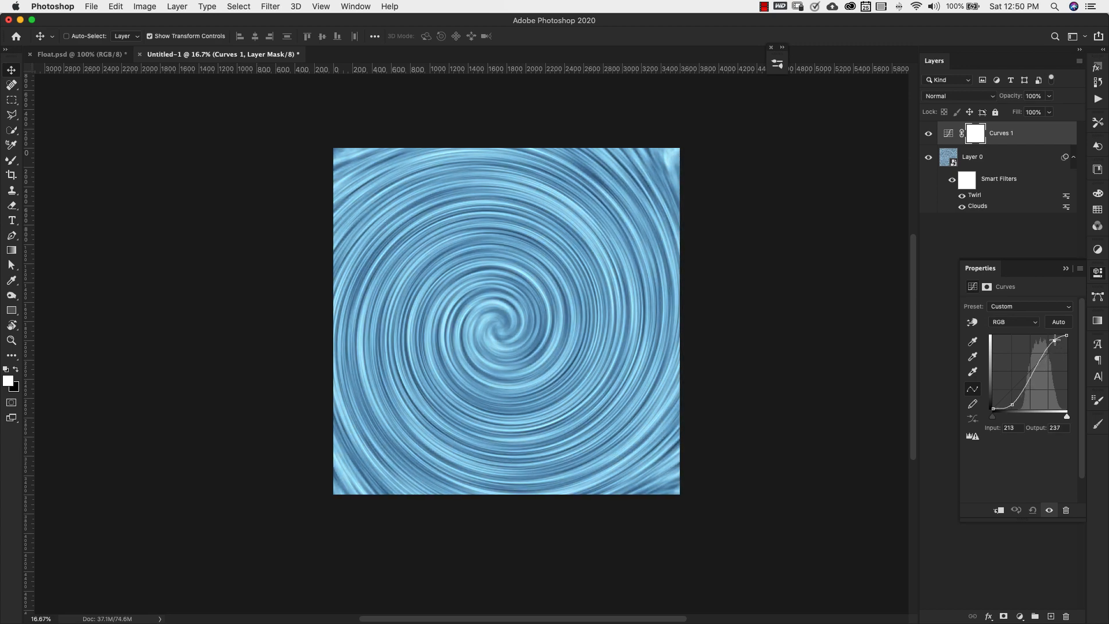
pyautogui.moveTo(1013, 403); pyautogui.dragTo(1017, 400)
pyautogui.moveTo(1032, 379); pyautogui.dragTo(1034, 367)
pyautogui.moveTo(1006, 407); pyautogui.dragTo(1008, 408)
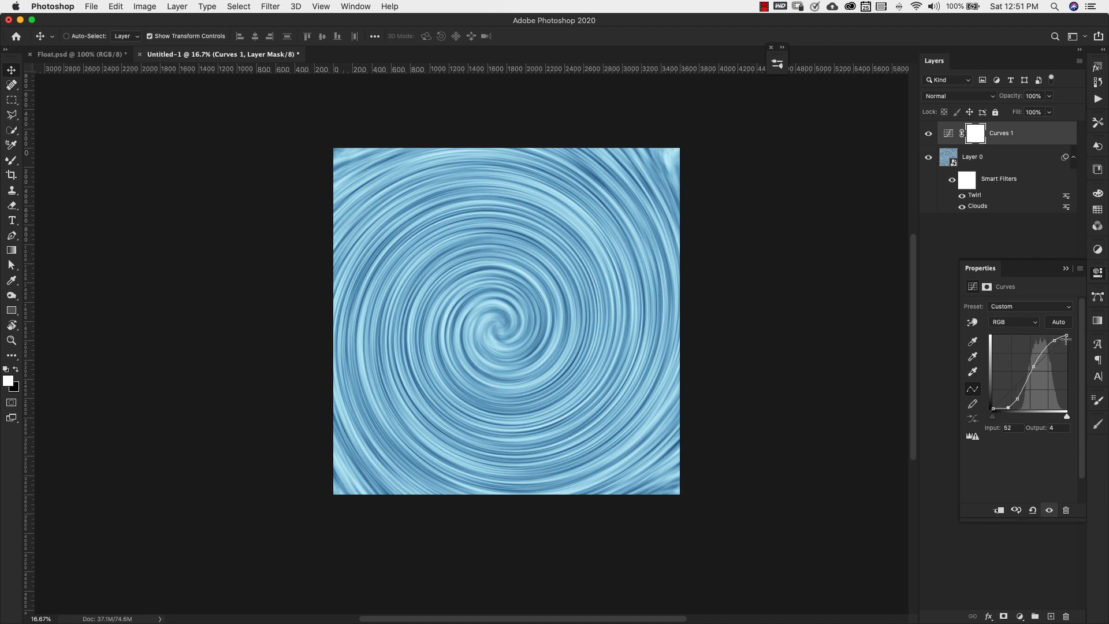
# Step: Close the curve settings and toggle the Curves 1 layer's visibility to compare the swirl with and without the adjustment
pyautogui.click(1069, 308)
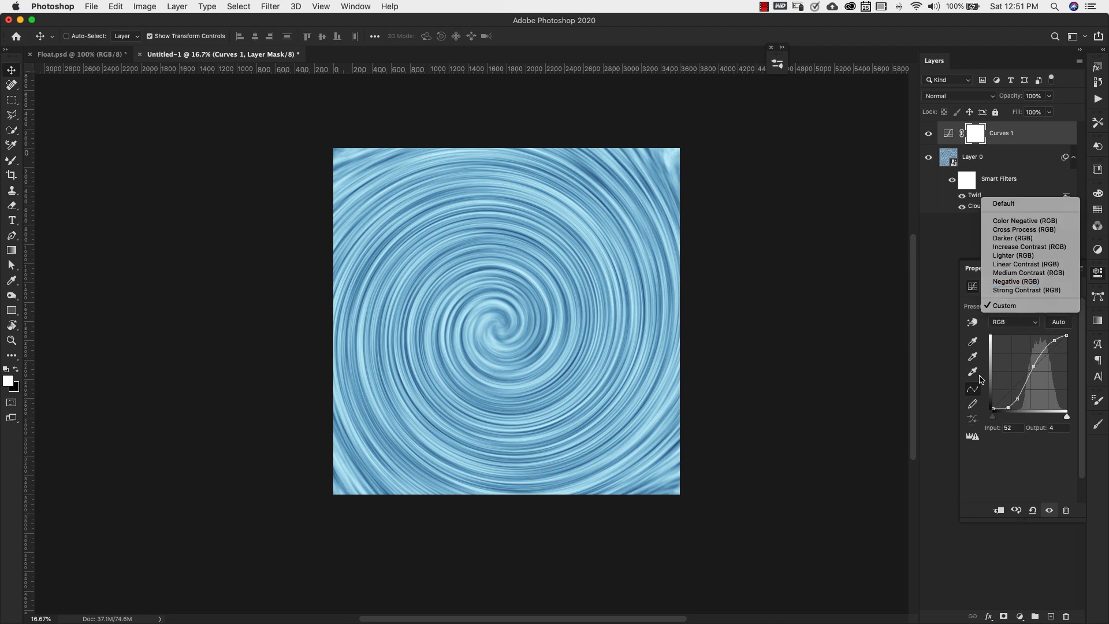
pyautogui.click(1010, 463)
pyautogui.click(928, 134)
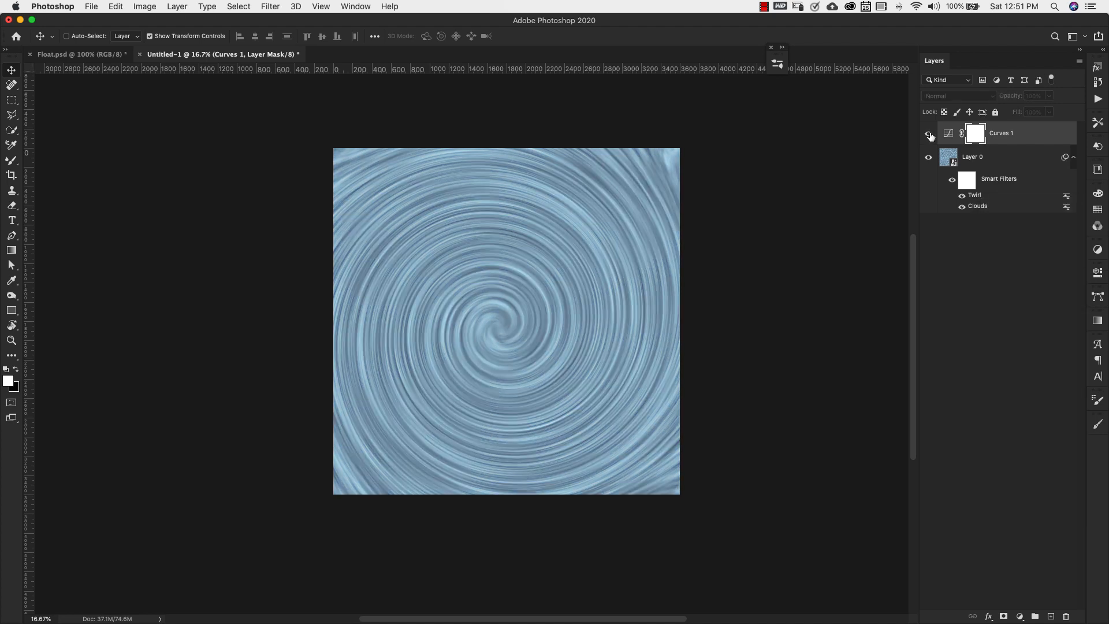
pyautogui.click(928, 133)
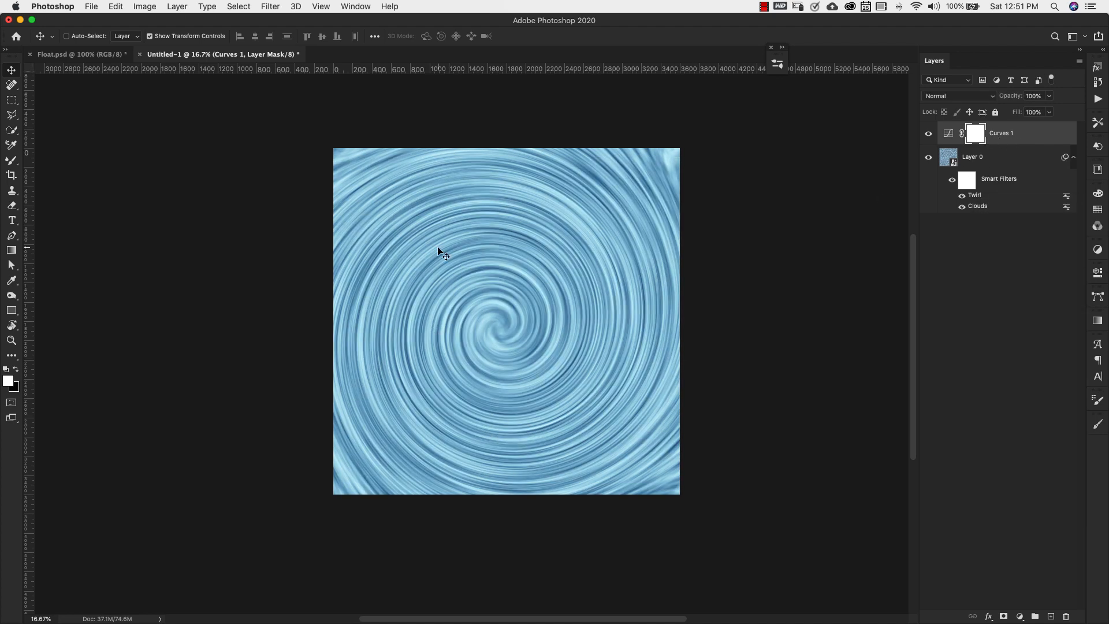
# Step: Define a pattern named "swirl" from the twirled texture and close its document without saving
pyautogui.click(966, 157)
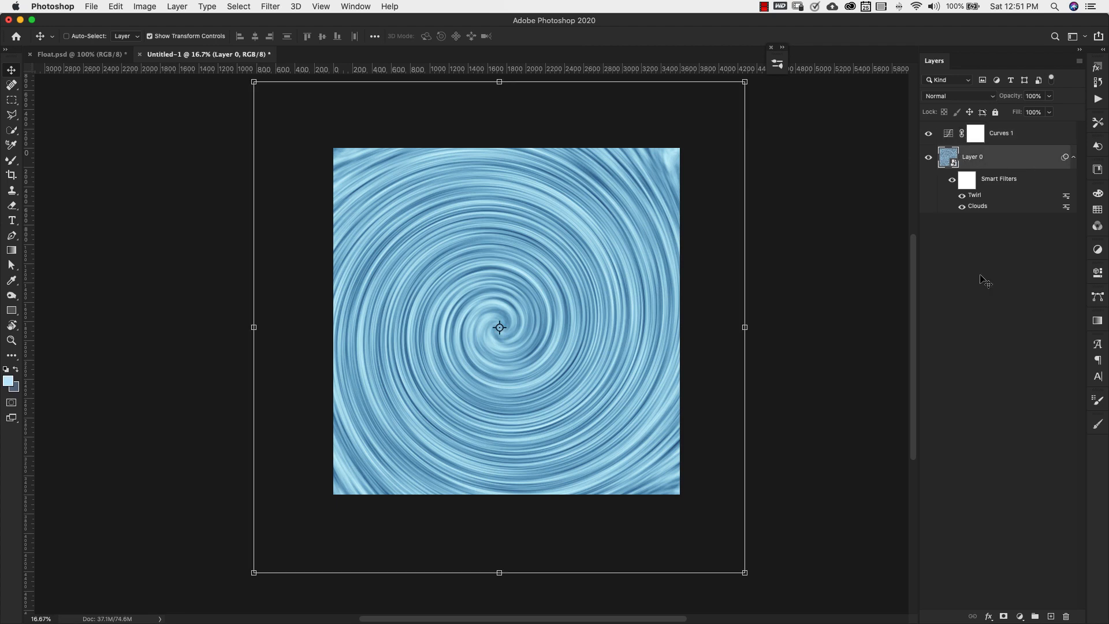
pyautogui.click(117, 7)
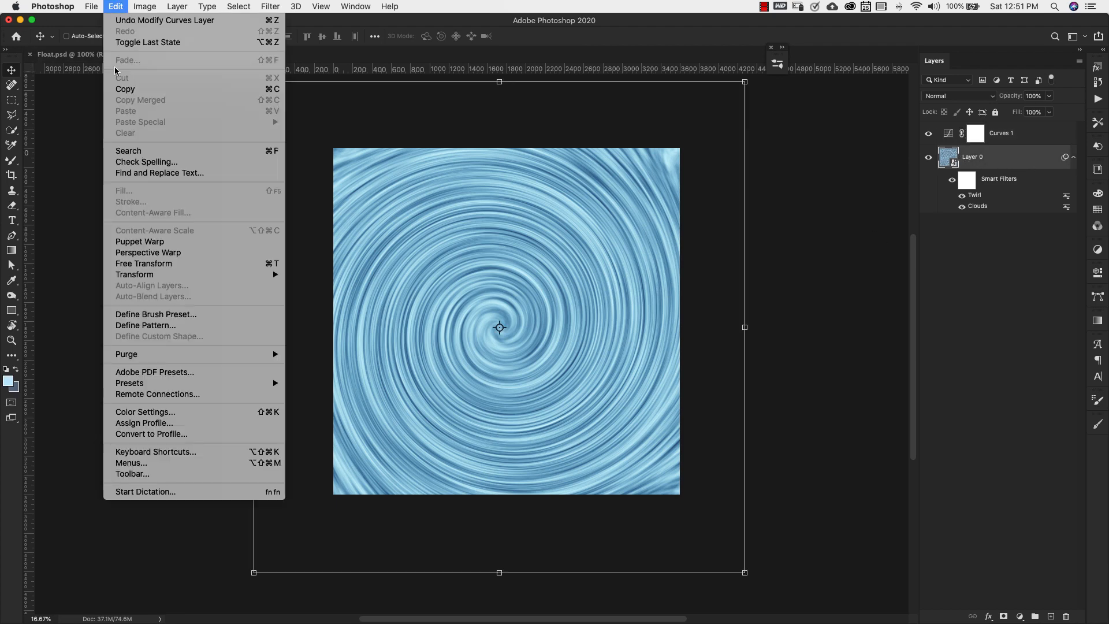
pyautogui.click(146, 325)
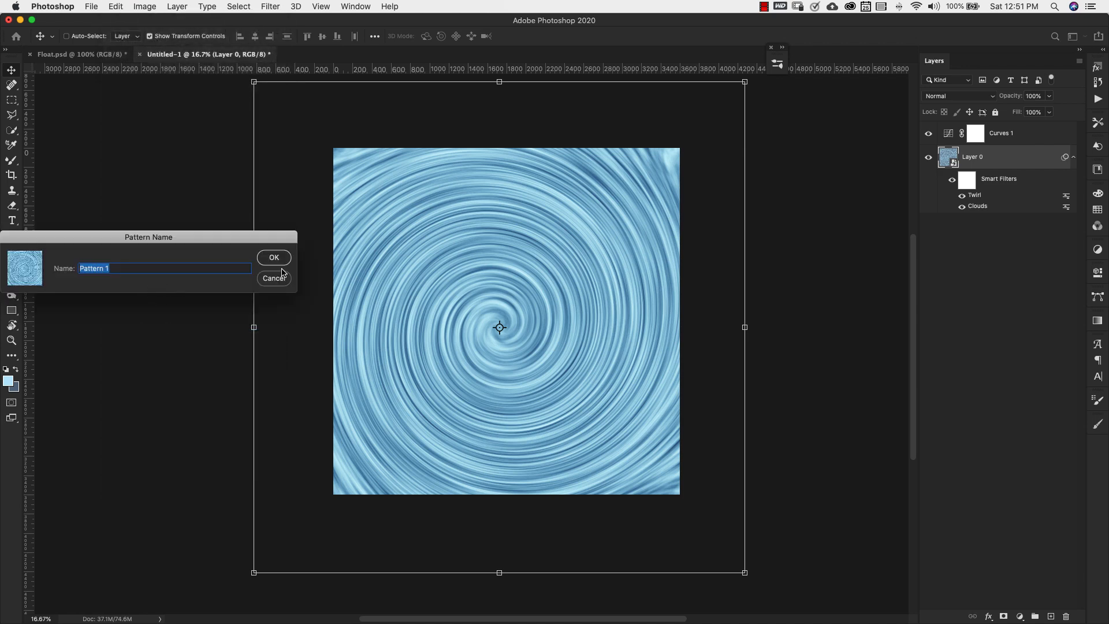
pyautogui.write('swirl')
pyautogui.press('Return')
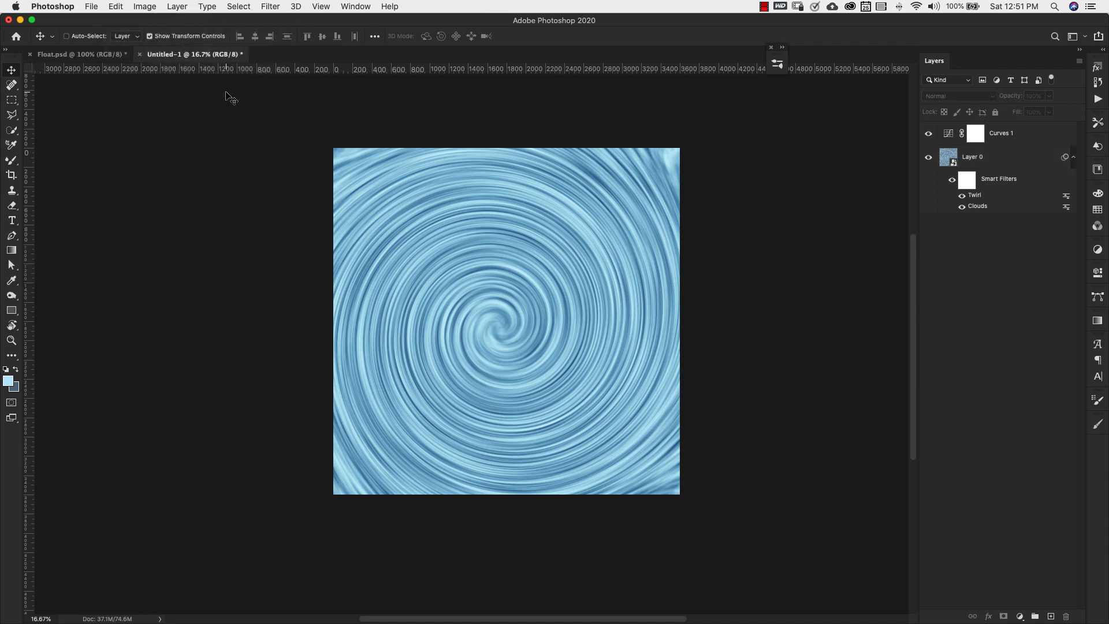
pyautogui.click(140, 54)
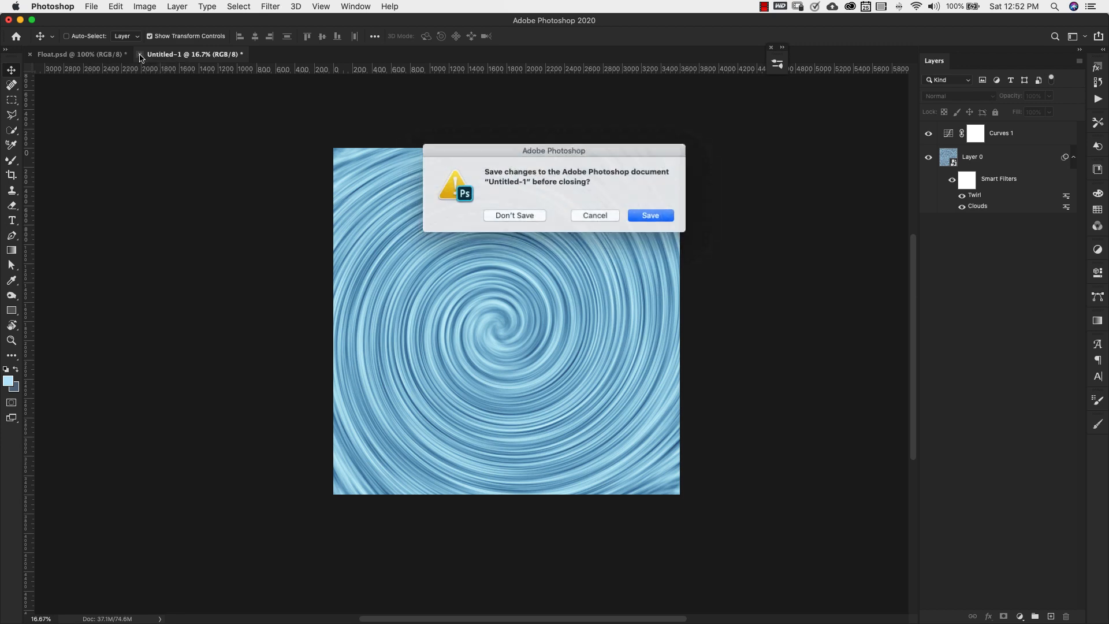
pyautogui.click(508, 216)
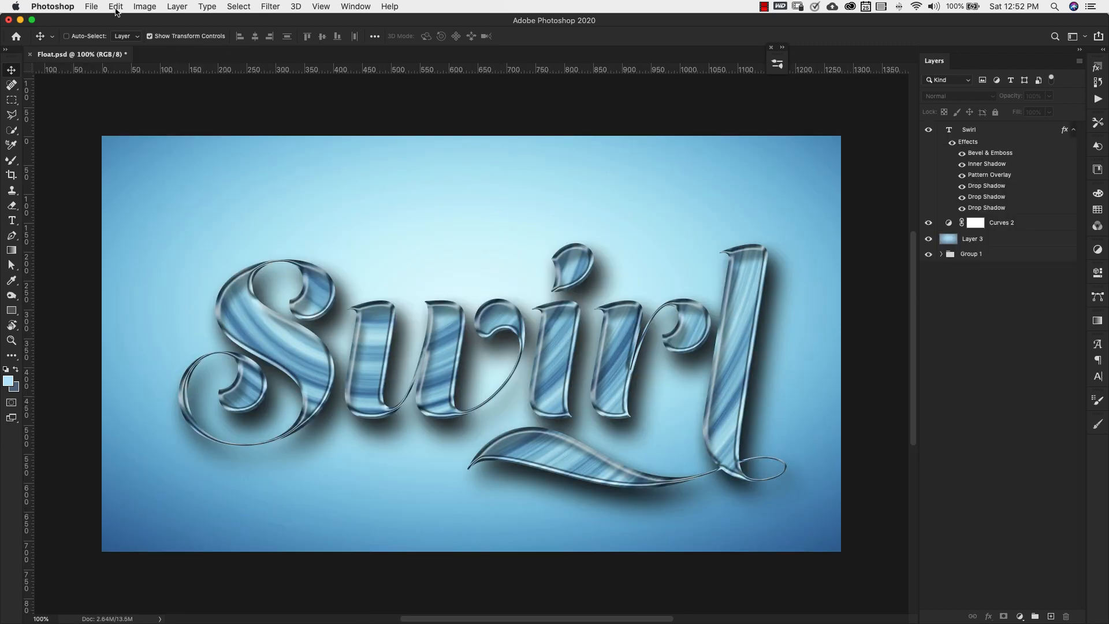
# Step: Create a new document 1280 pixels wide and 720 pixels high
pyautogui.click(91, 6)
pyautogui.click(98, 23)
pyautogui.click(516, 154)
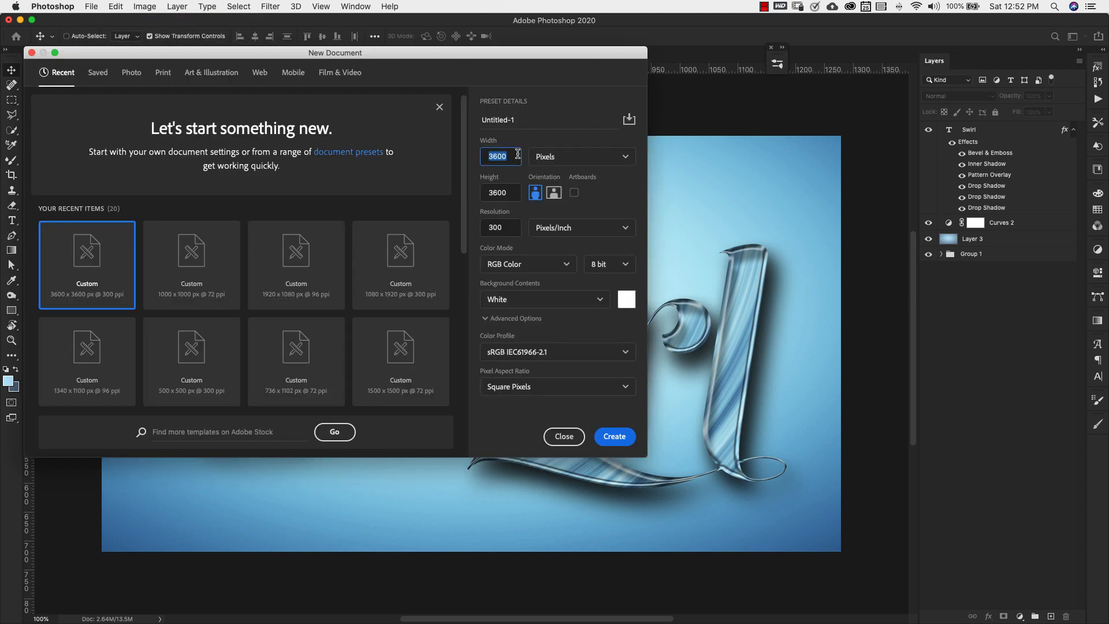
pyautogui.write('1280')
pyautogui.click(427, 184)
pyautogui.click(507, 193)
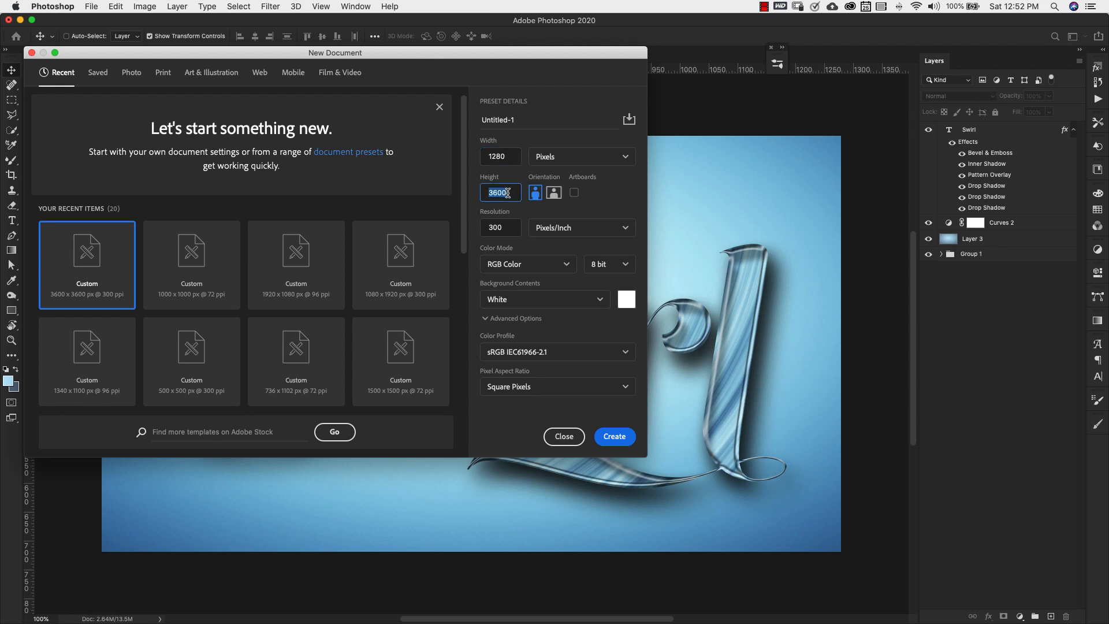
pyautogui.moveTo(506, 193); pyautogui.dragTo(466, 192)
pyautogui.write('720')
pyautogui.click(614, 436)
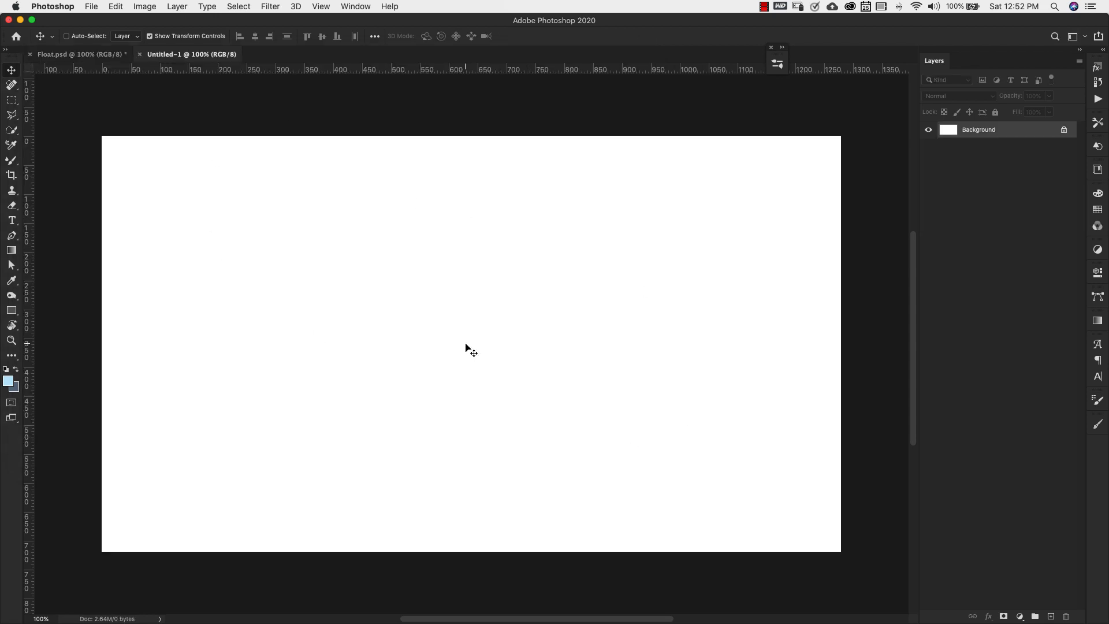
# Step: Unlock the background layer and fill it with a radial foreground-to-background gradient from the canvas center to beyond the upper-right corner
pyautogui.click(1064, 129)
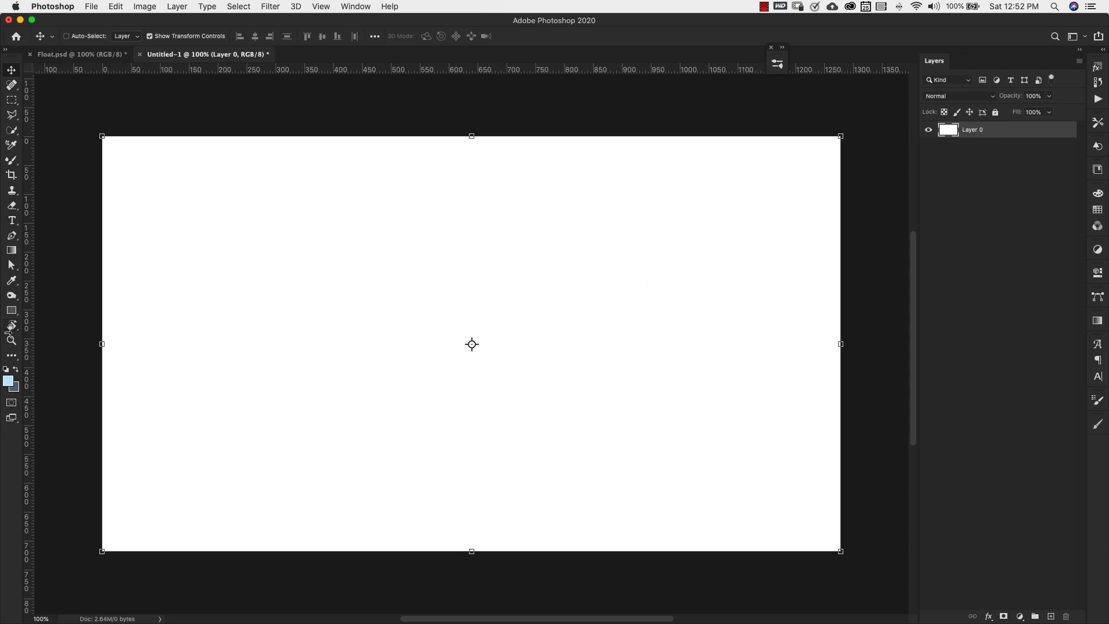
pyautogui.click(12, 251)
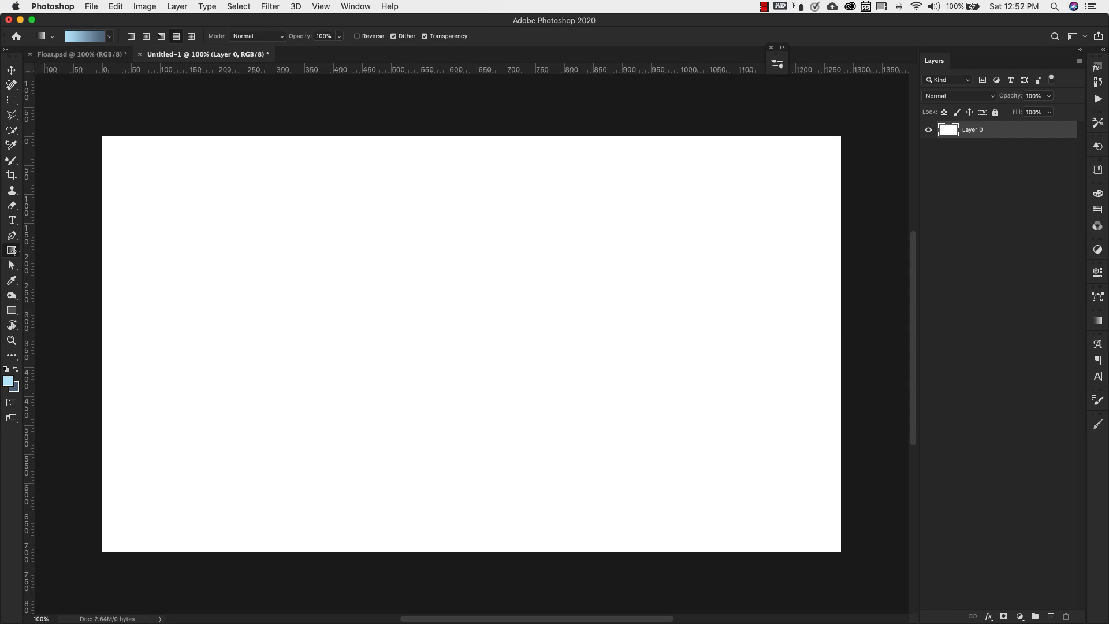
pyautogui.click(97, 37)
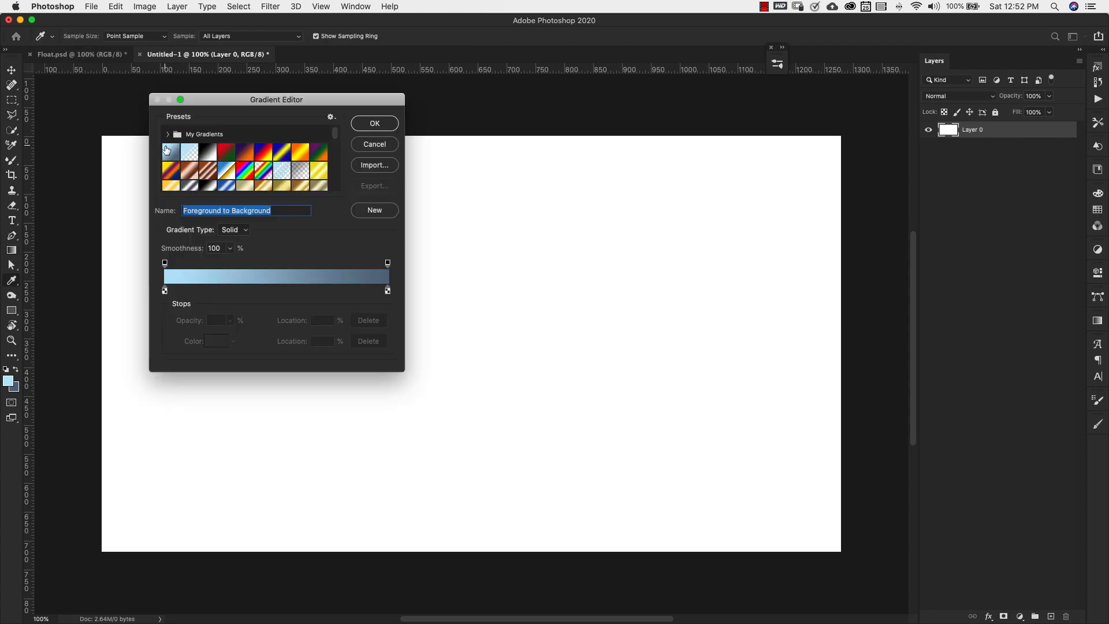
pyautogui.click(373, 123)
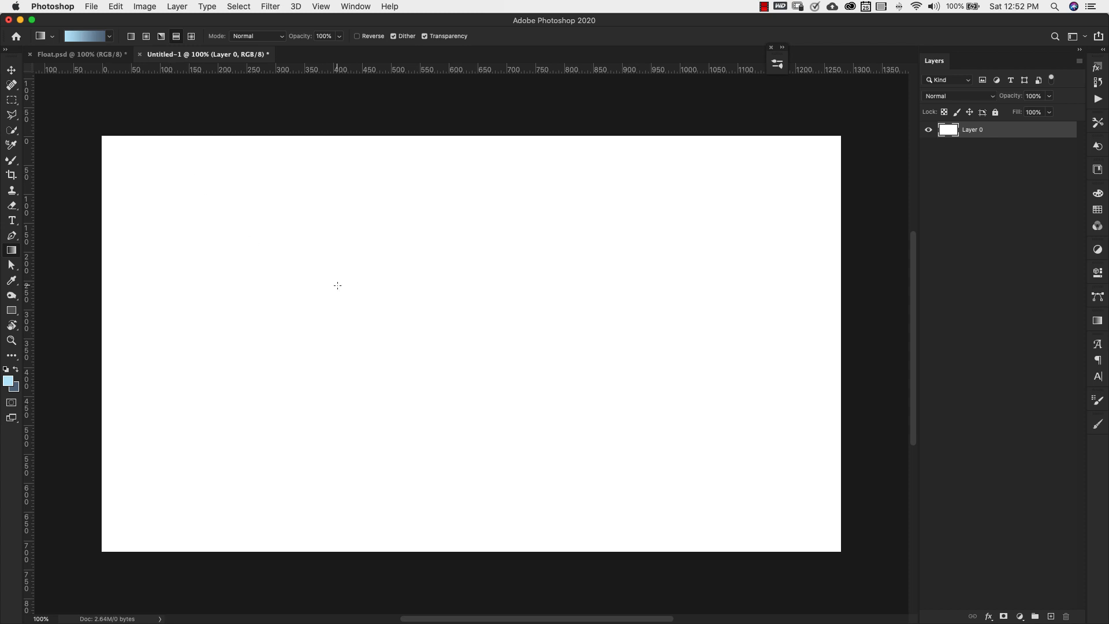
pyautogui.click(147, 37)
pyautogui.moveTo(476, 349); pyautogui.dragTo(867, 124)
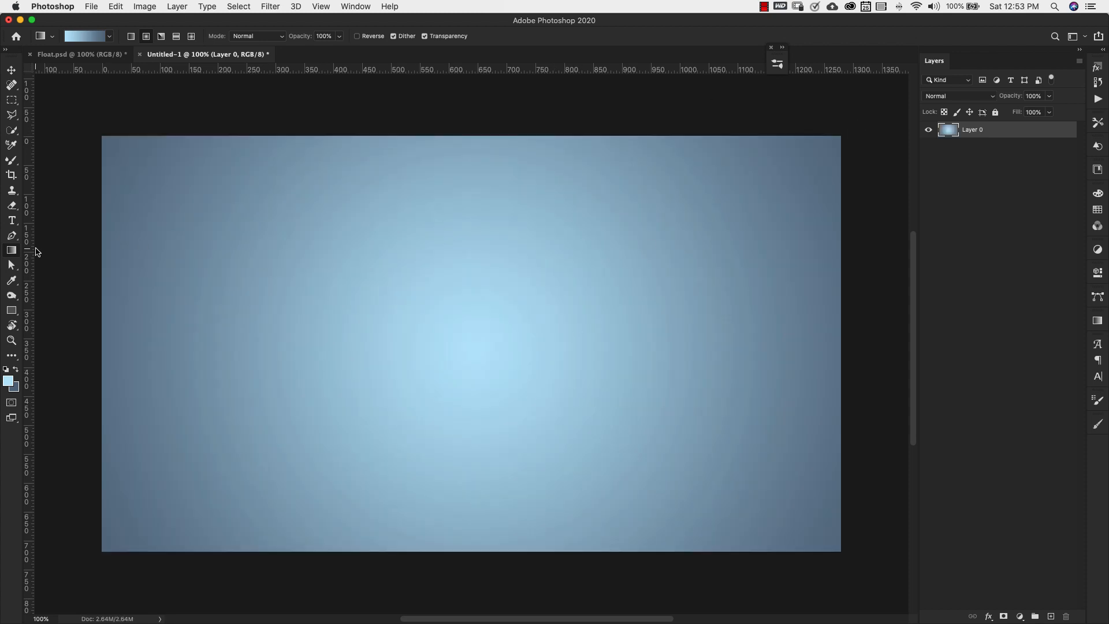
# Step: Add the text "Swirl" in Lust Script Regular on a new type layer above the gradient
pyautogui.click(12, 221)
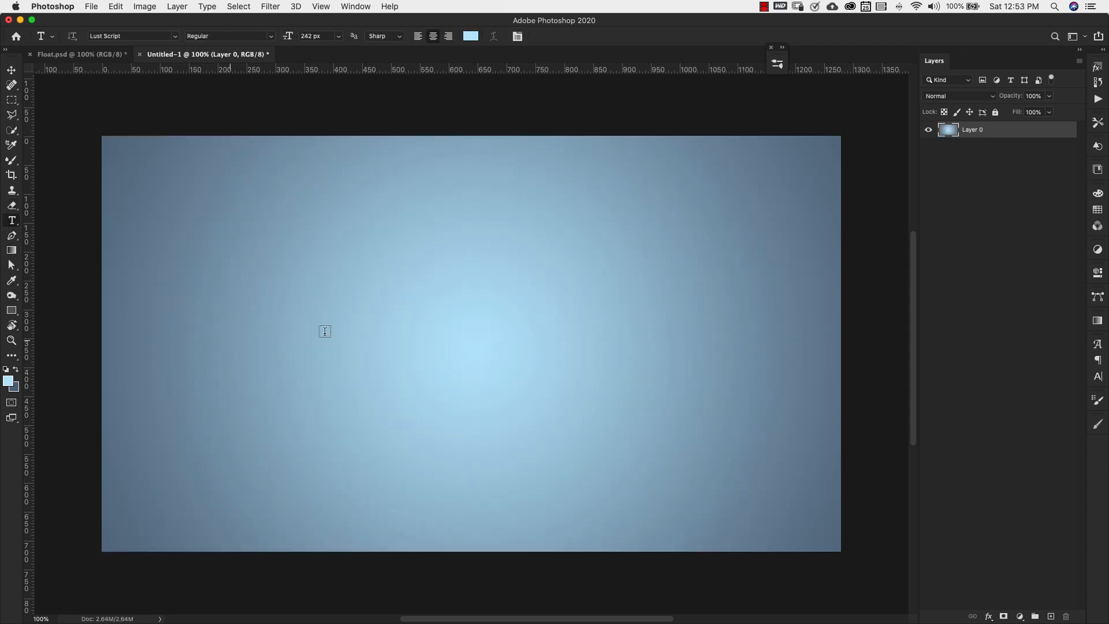
pyautogui.click(329, 306)
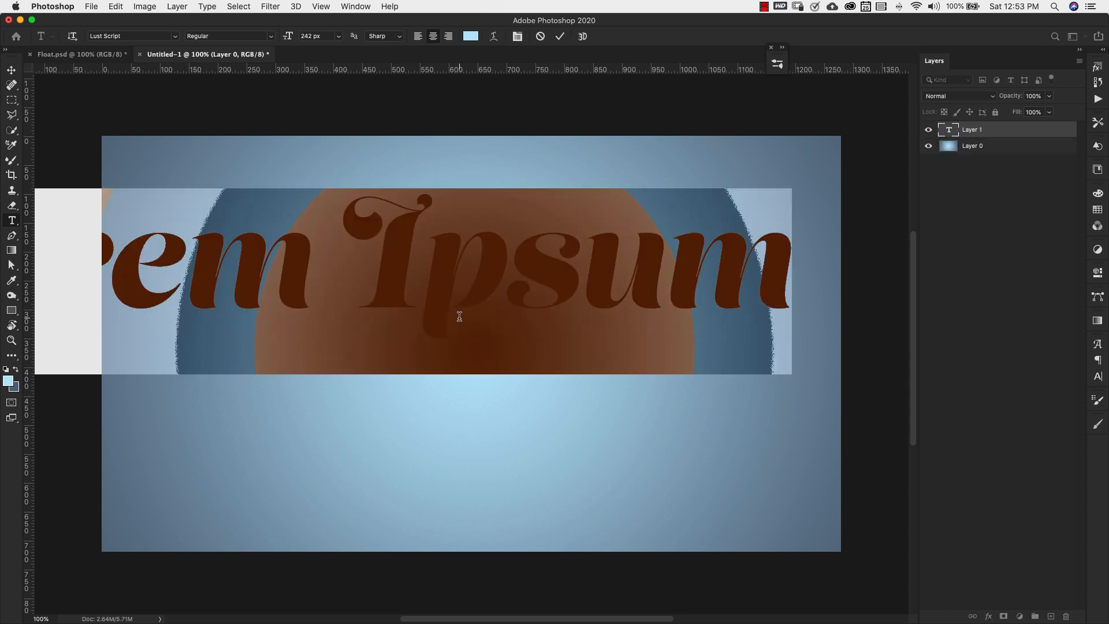
pyautogui.write('Swirl')
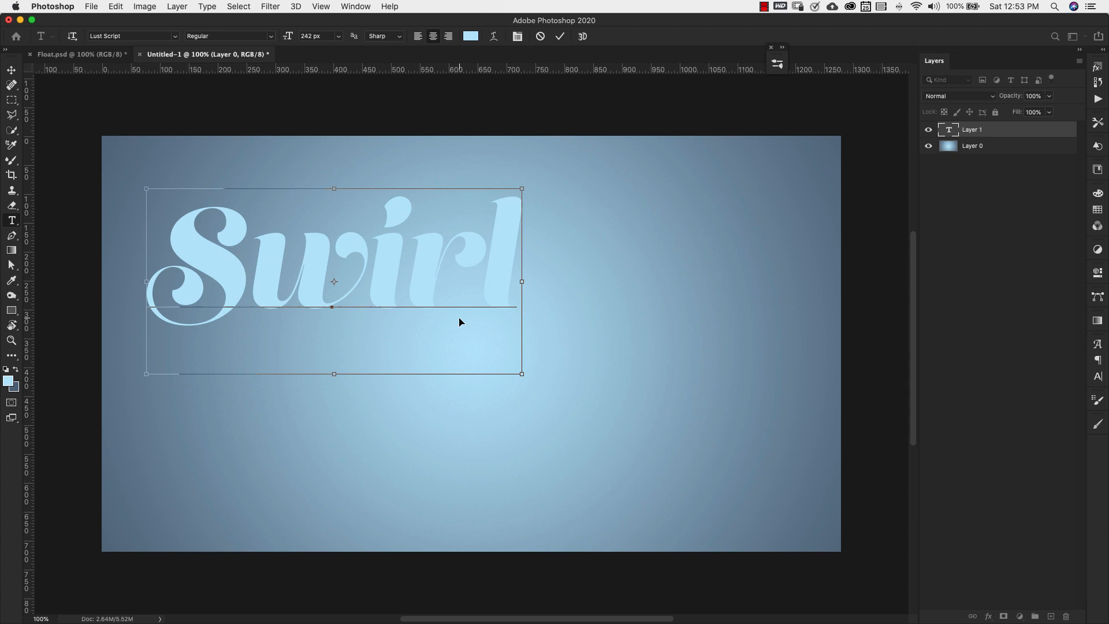
pyautogui.press('super+Return')
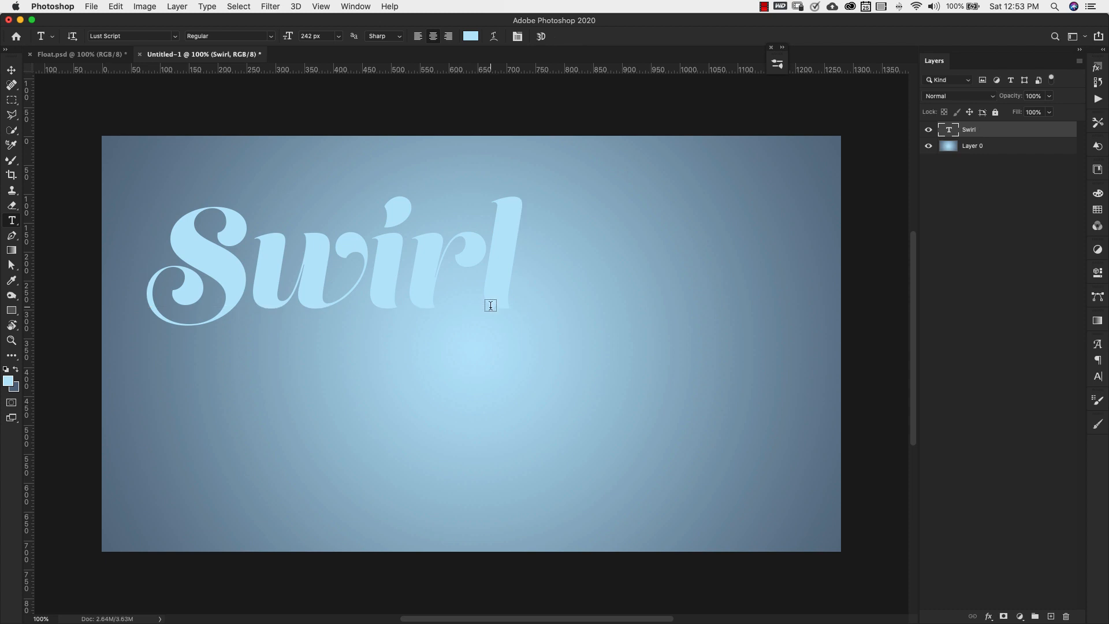
# Step: Set the Swirl text's font size to 380 px and move the word to the middle of the canvas
pyautogui.click(1099, 379)
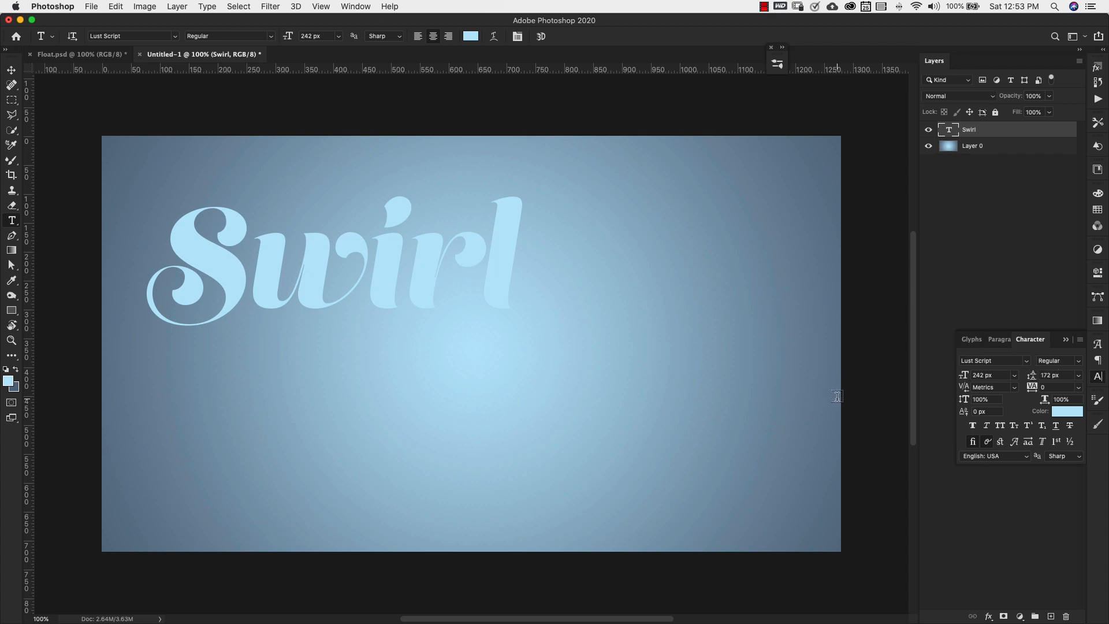
pyautogui.click(961, 374)
pyautogui.write('380')
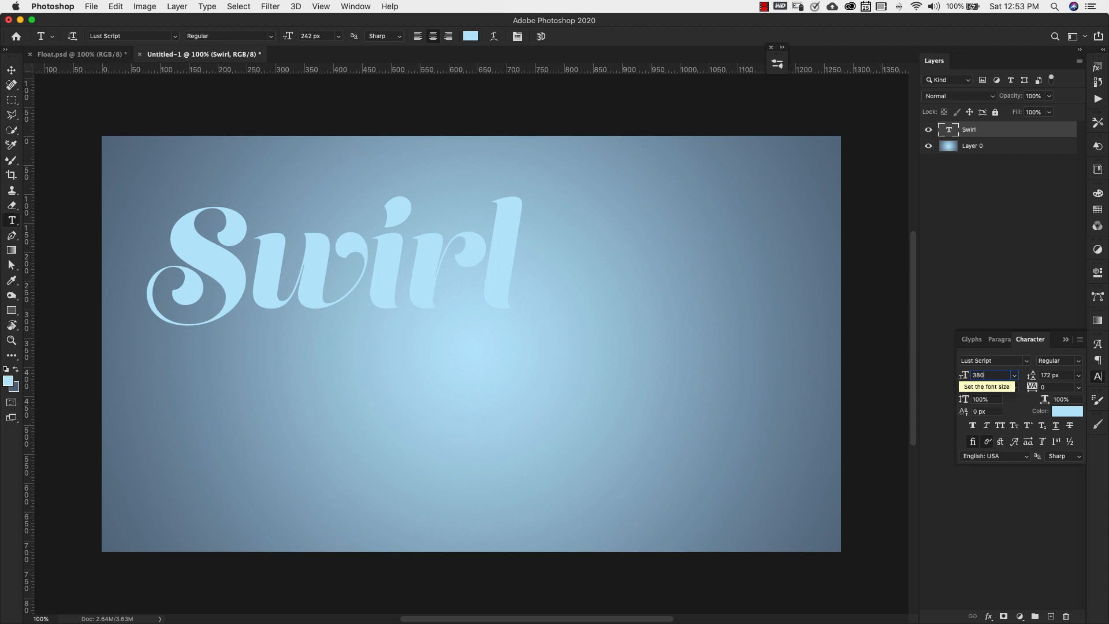
pyautogui.press('Return')
pyautogui.press('v')
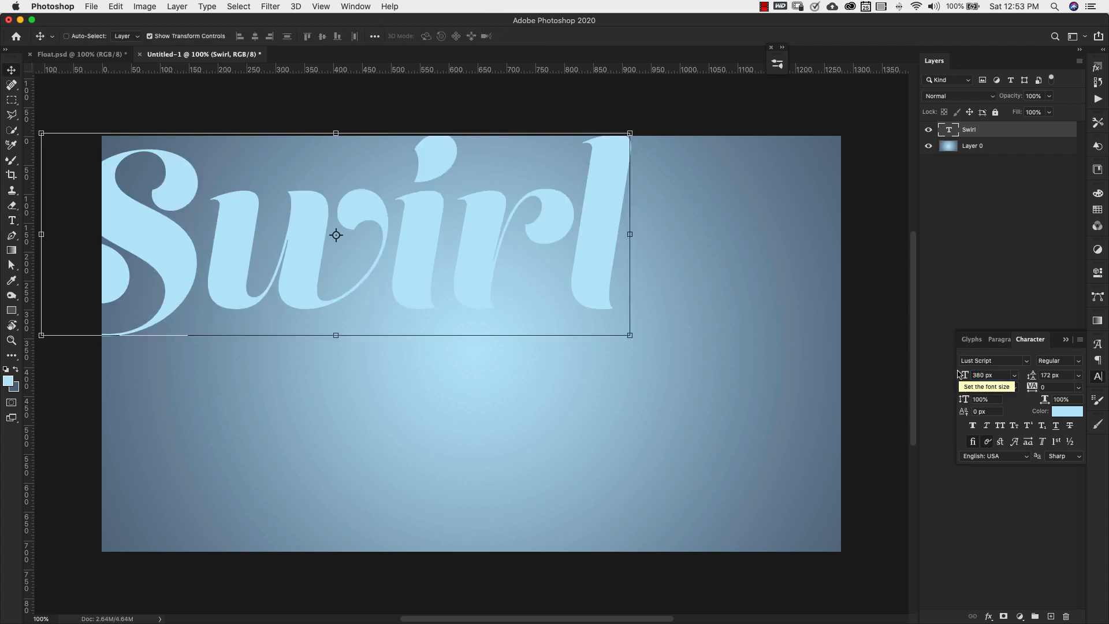
pyautogui.moveTo(477, 280); pyautogui.dragTo(614, 388)
# Step: Replace the final "l" with the alternate glyph whose long swash sweeps under the word, and accept text color b9e6fb
pyautogui.press('t')
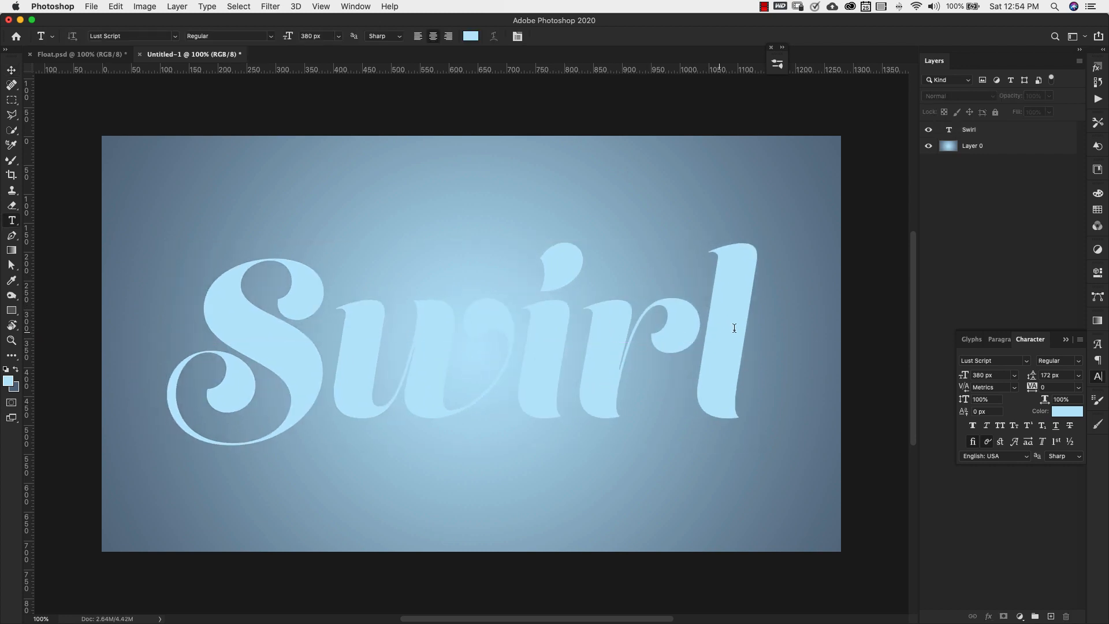
pyautogui.moveTo(702, 326); pyautogui.dragTo(726, 323)
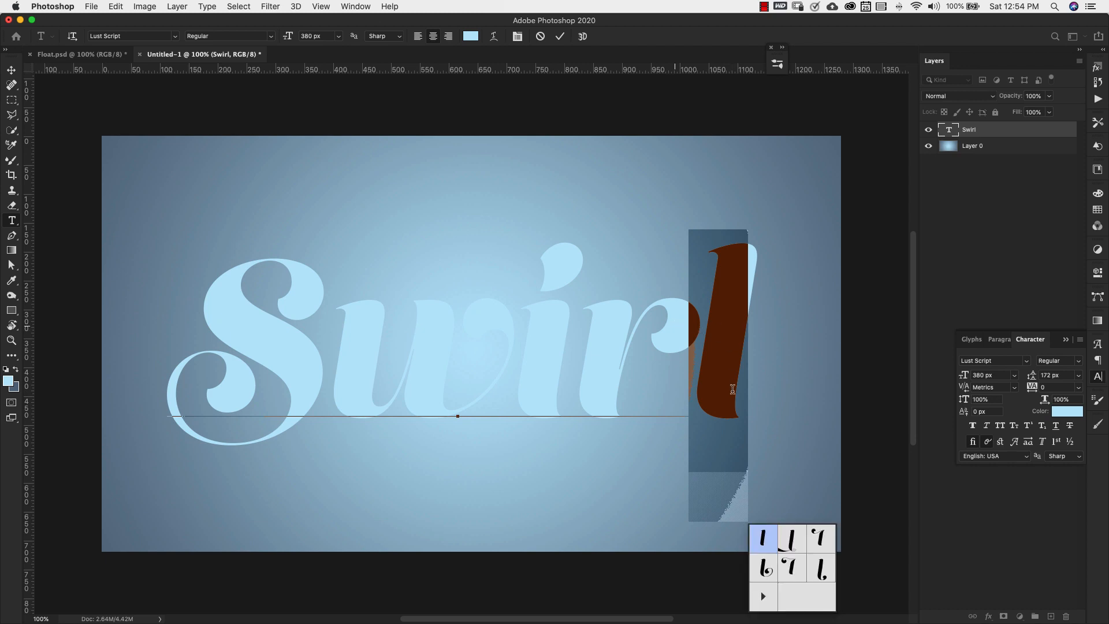
pyautogui.click(795, 540)
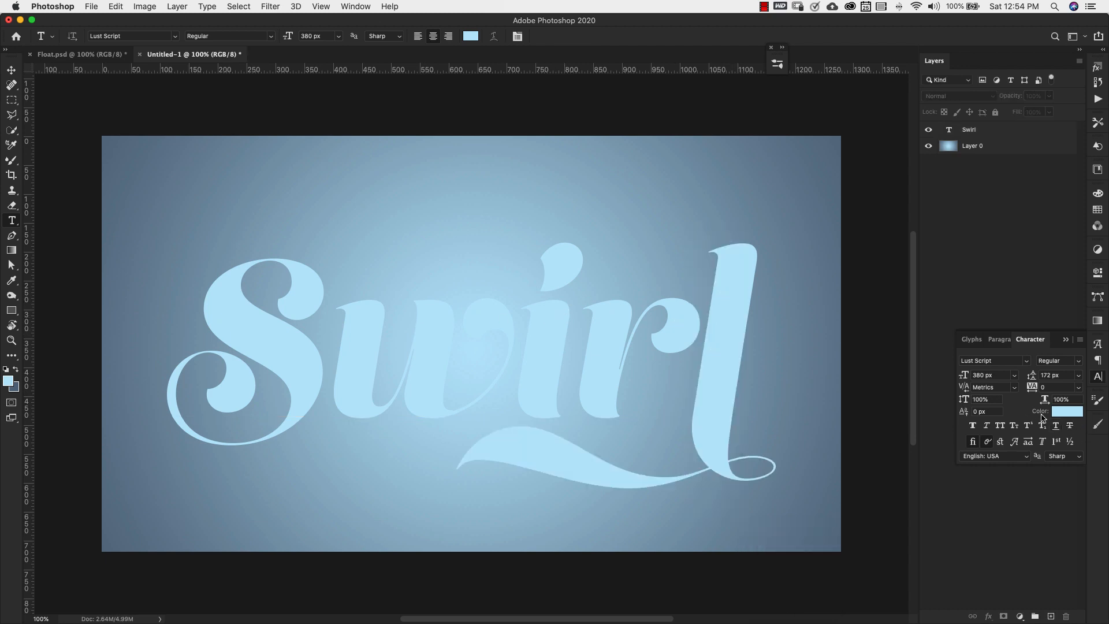
pyautogui.click(1069, 413)
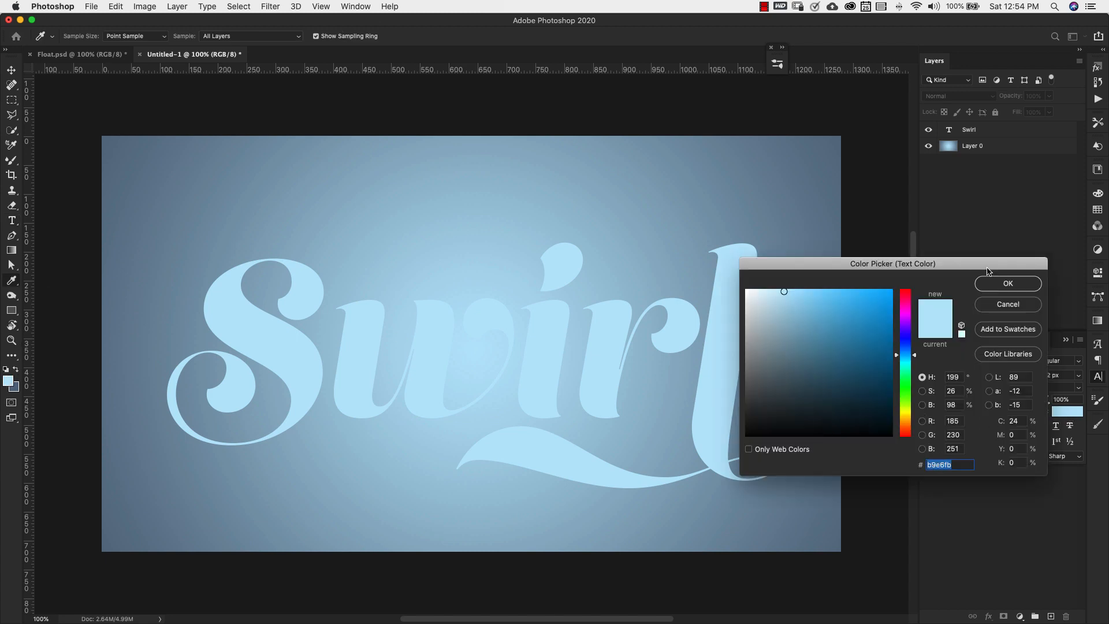
pyautogui.click(1006, 284)
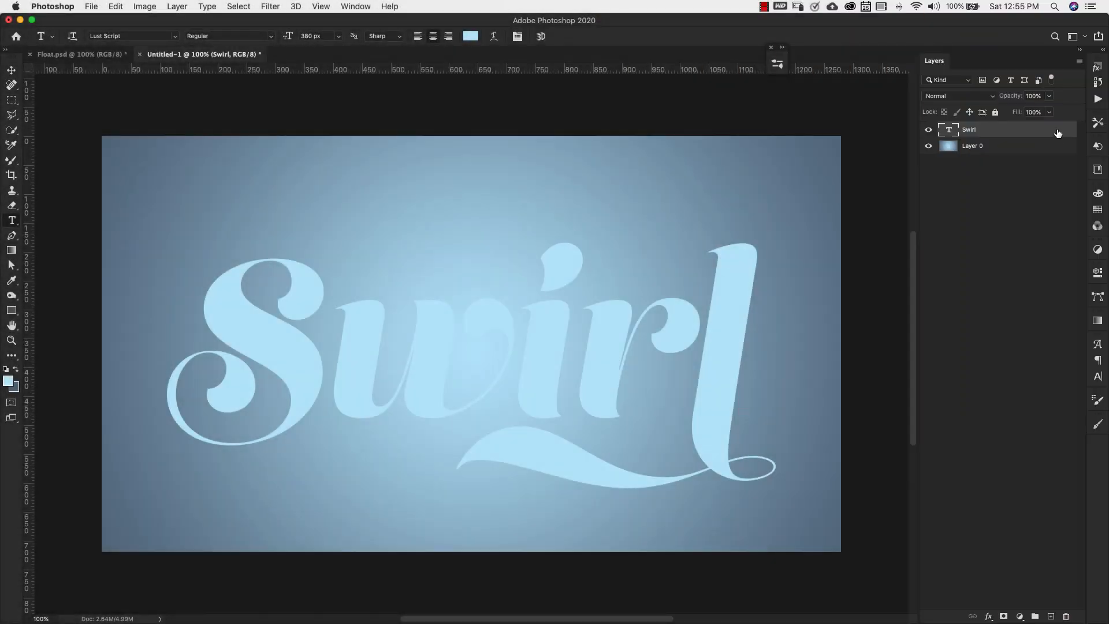
# Step: Add Bevel & Emboss to the Swirl text layer with the Smooth technique, depth 100% and size 10 px
pyautogui.doubleClick(1057, 134)
pyautogui.moveTo(354, 291); pyautogui.dragTo(1011, 171)
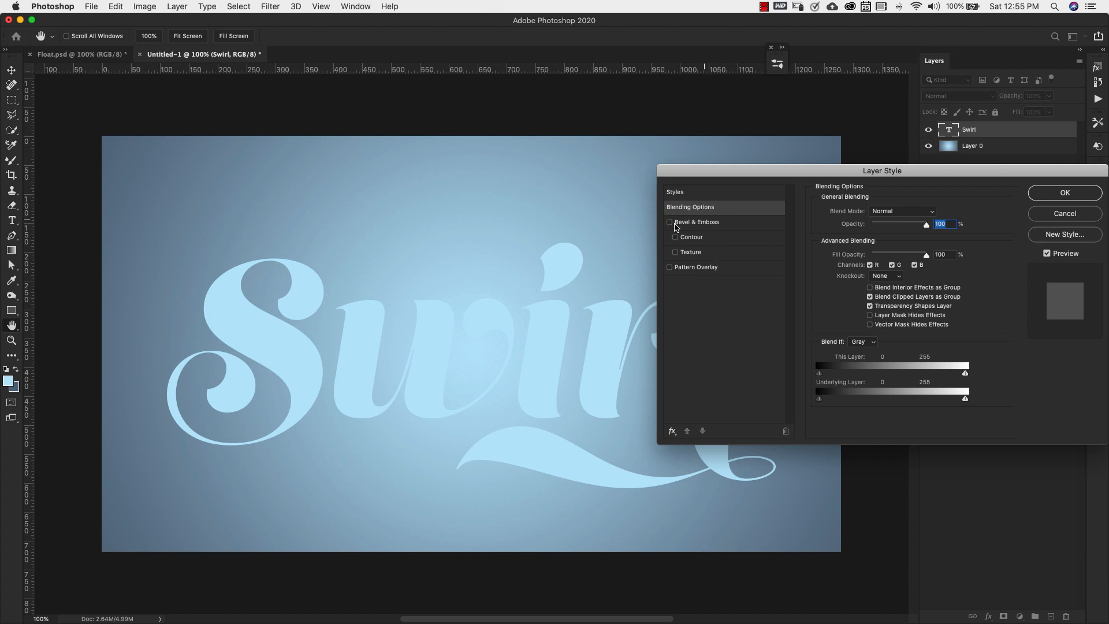
pyautogui.click(677, 226)
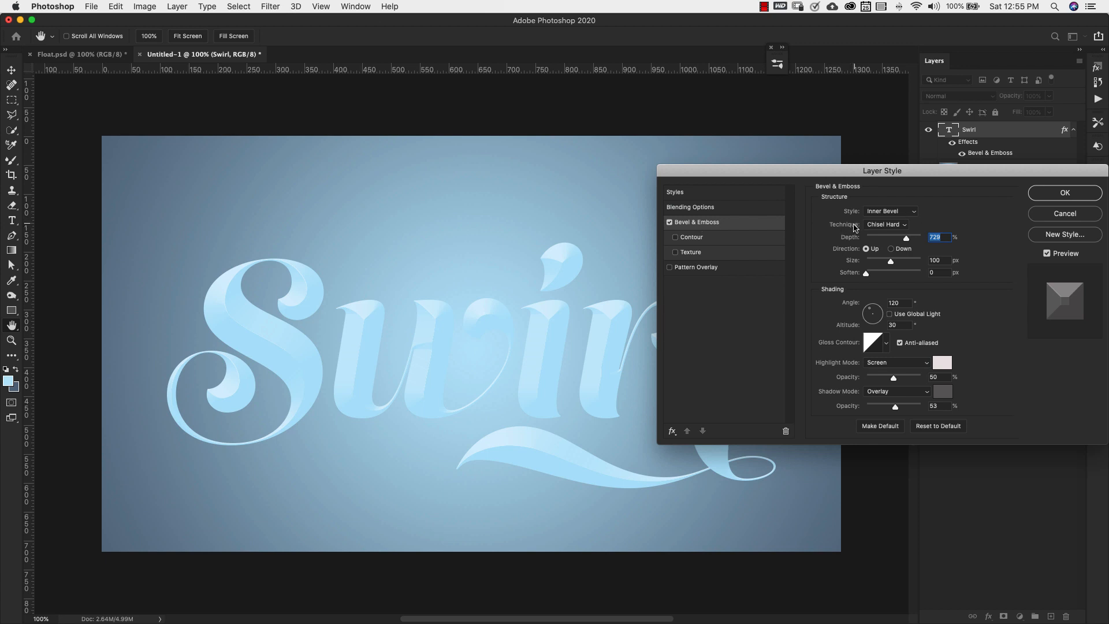
pyautogui.click(902, 227)
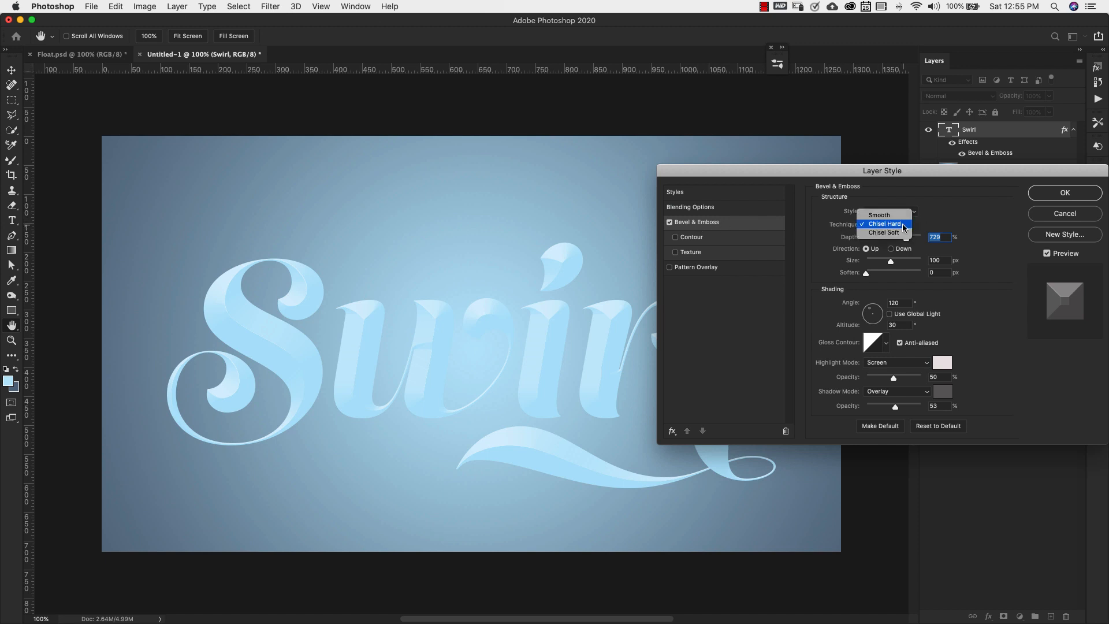
pyautogui.click(888, 216)
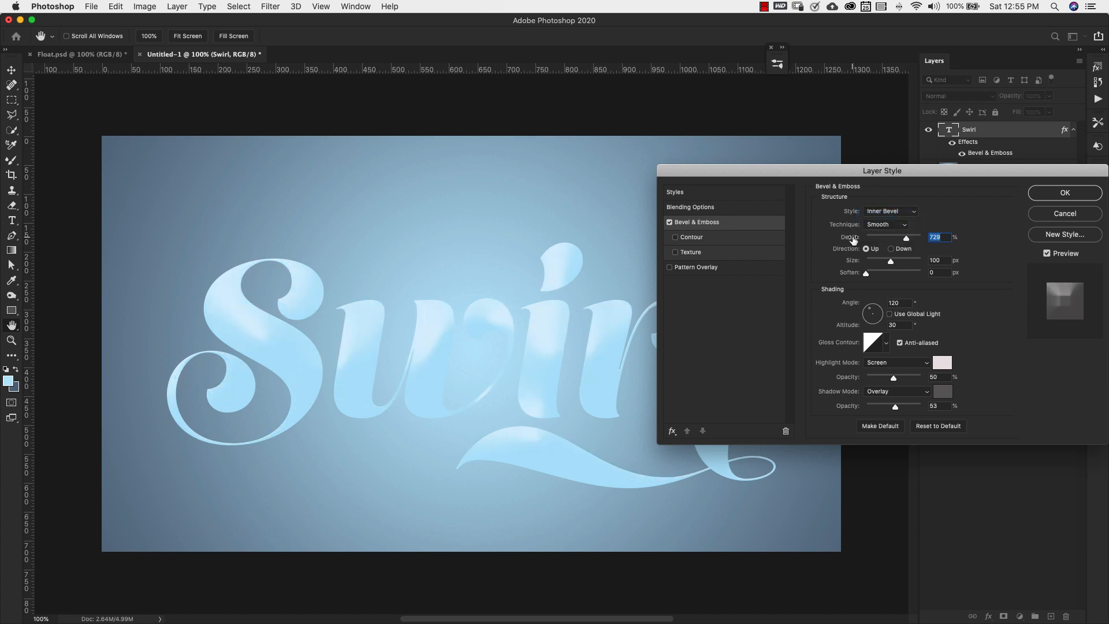
pyautogui.write('100')
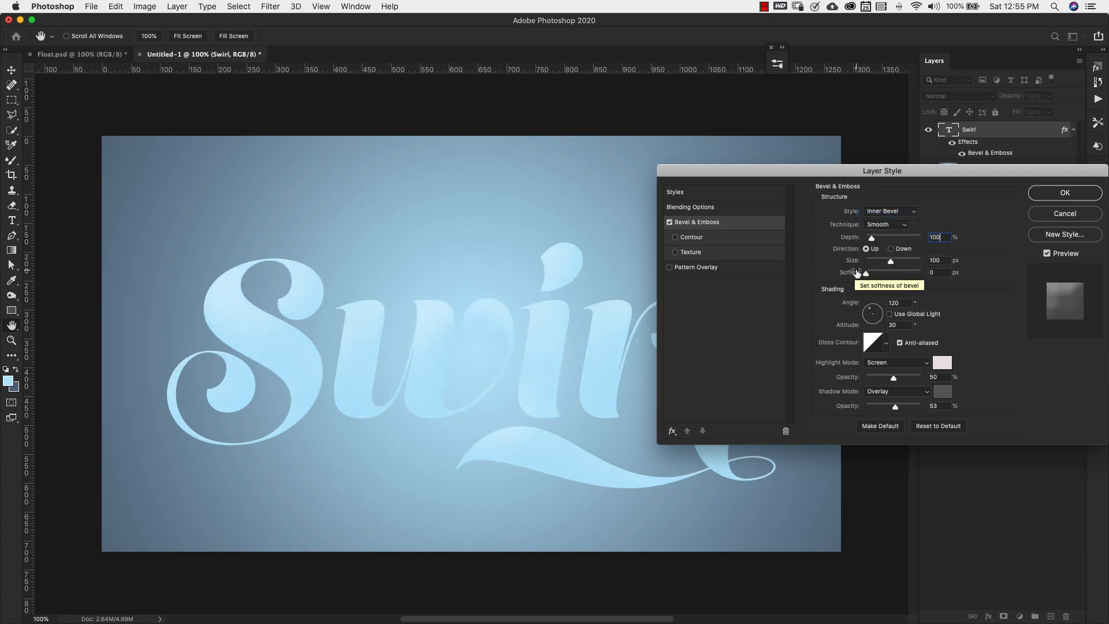
pyautogui.click(936, 260)
pyautogui.write('1')
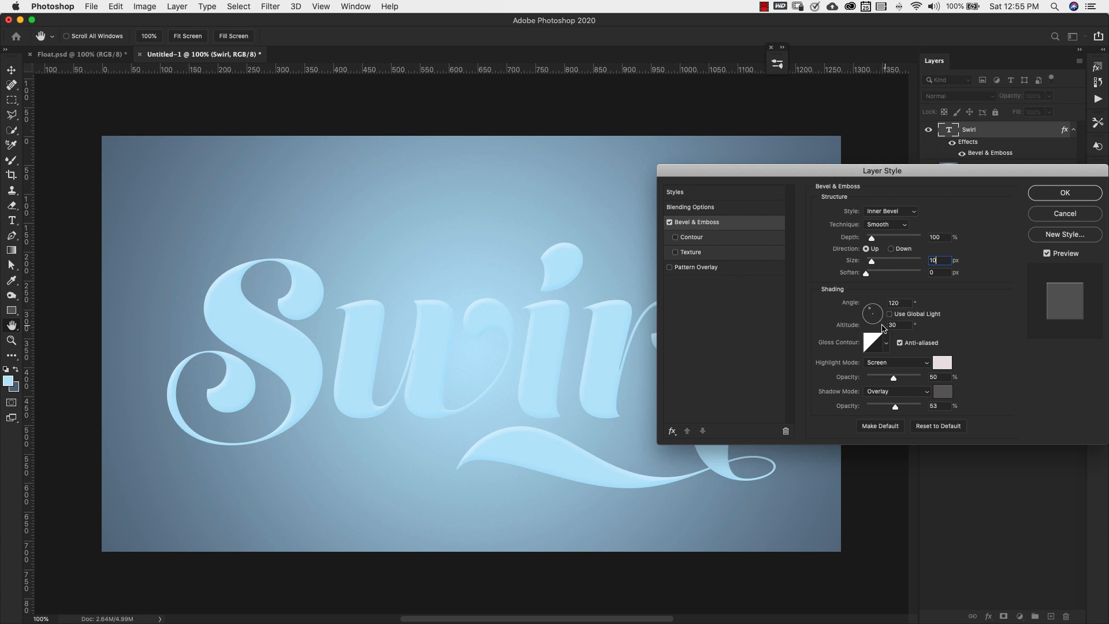
# Step: Set the bevel's gloss contour to Peaks
pyautogui.click(885, 345)
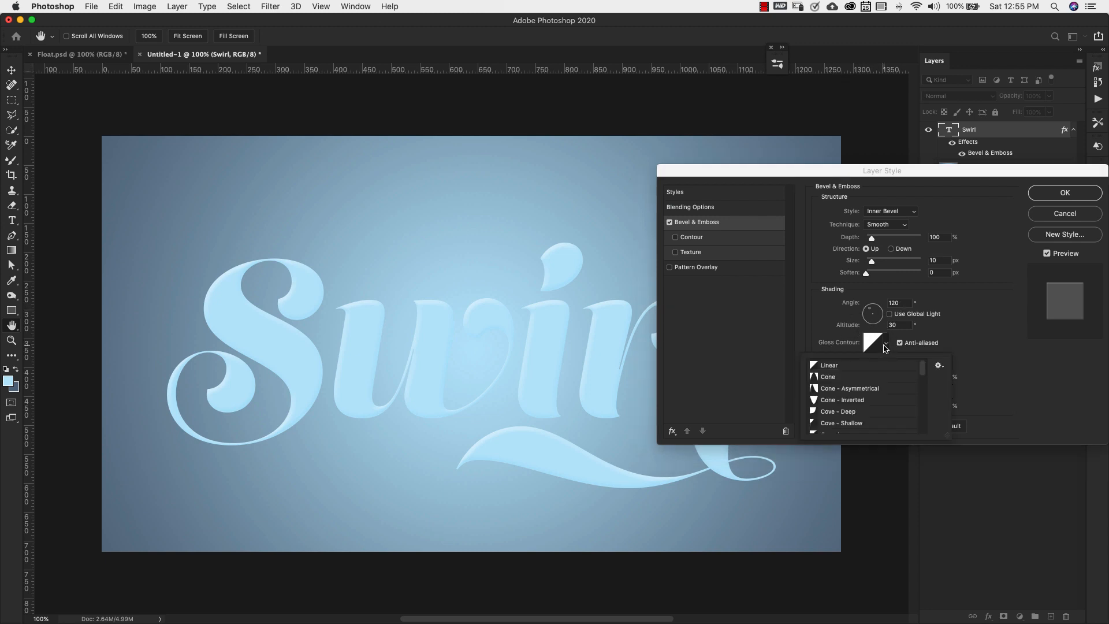
pyautogui.scroll(-5, 865, 396)
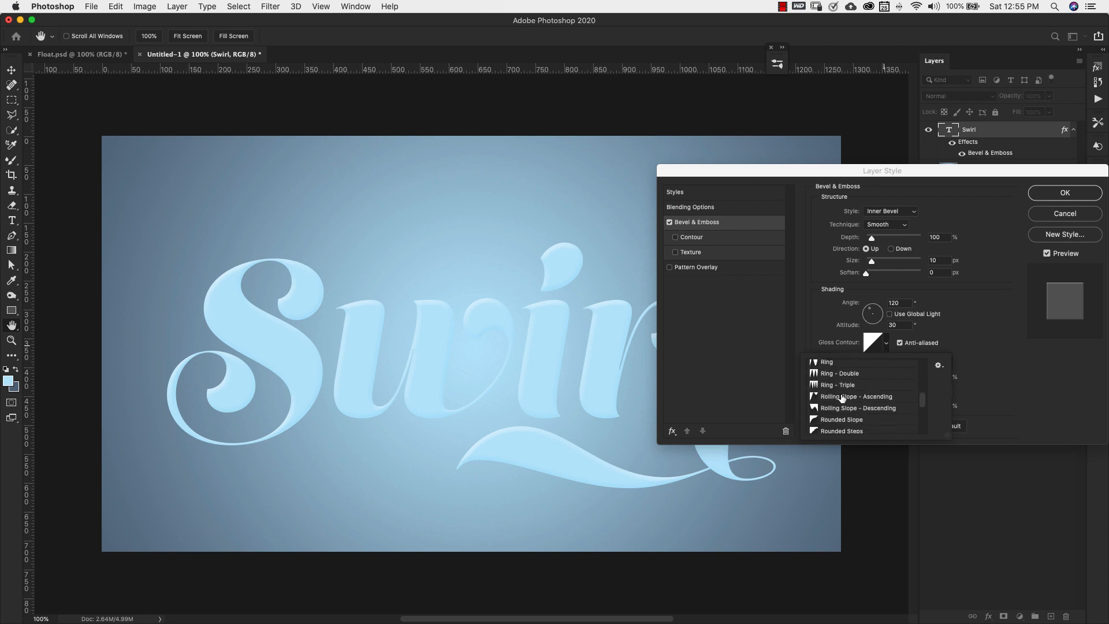
pyautogui.scroll(3, 842, 398)
pyautogui.click(828, 417)
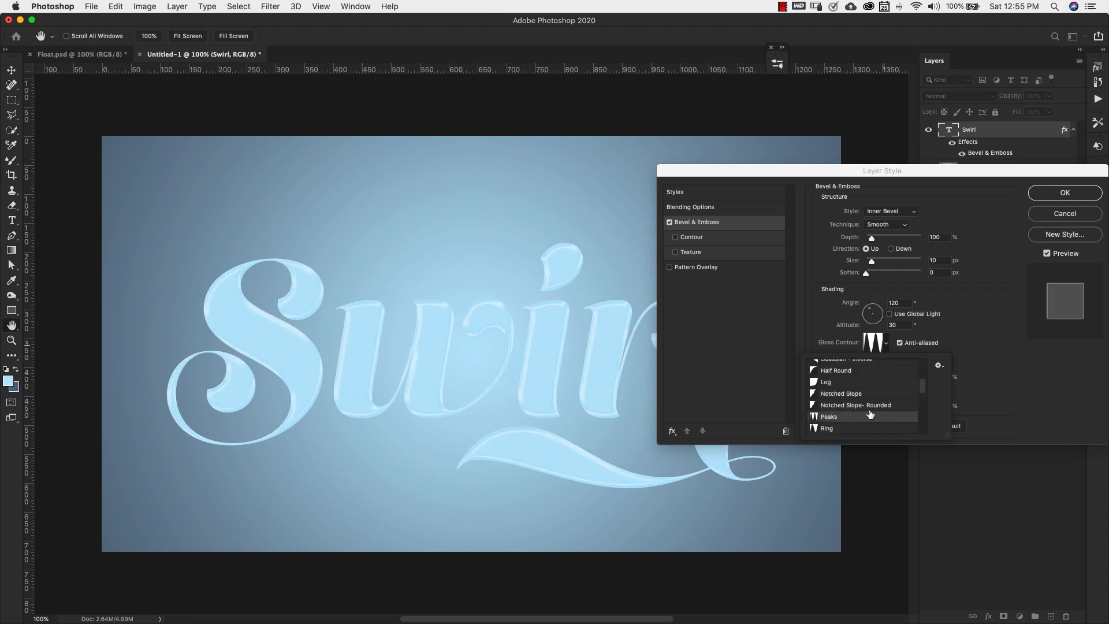
# Step: Set the bevel's highlight color to white
pyautogui.click(993, 364)
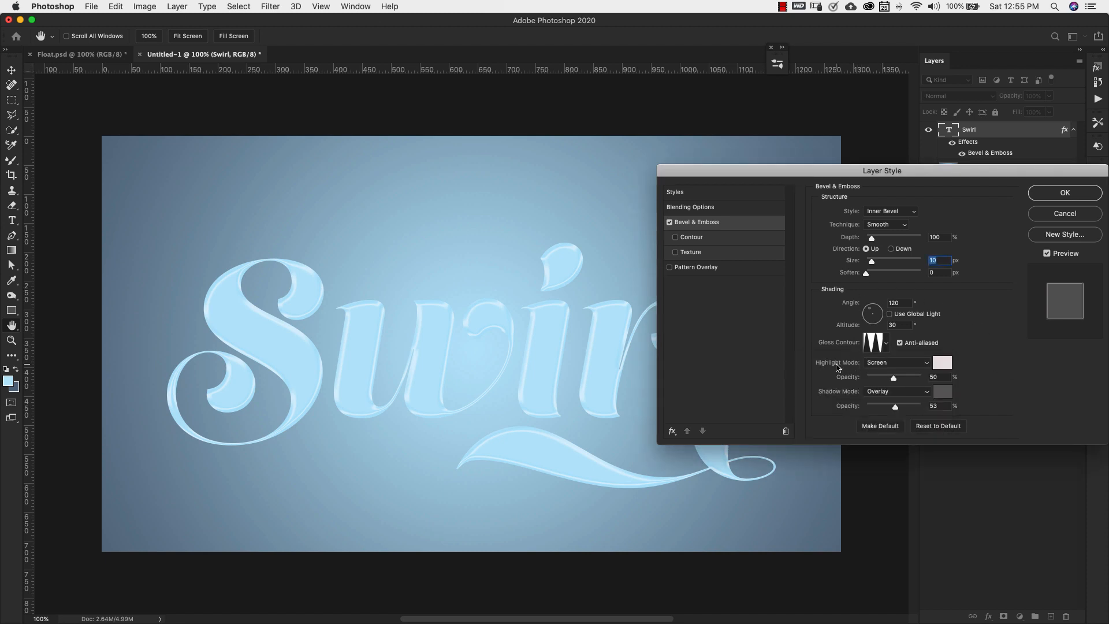
pyautogui.click(941, 362)
pyautogui.moveTo(754, 297); pyautogui.dragTo(731, 278)
pyautogui.click(977, 282)
# Step: Set the bevel's shadow mode to Multiply with shadow color 000000 and 50% shadow opacity
pyautogui.click(913, 397)
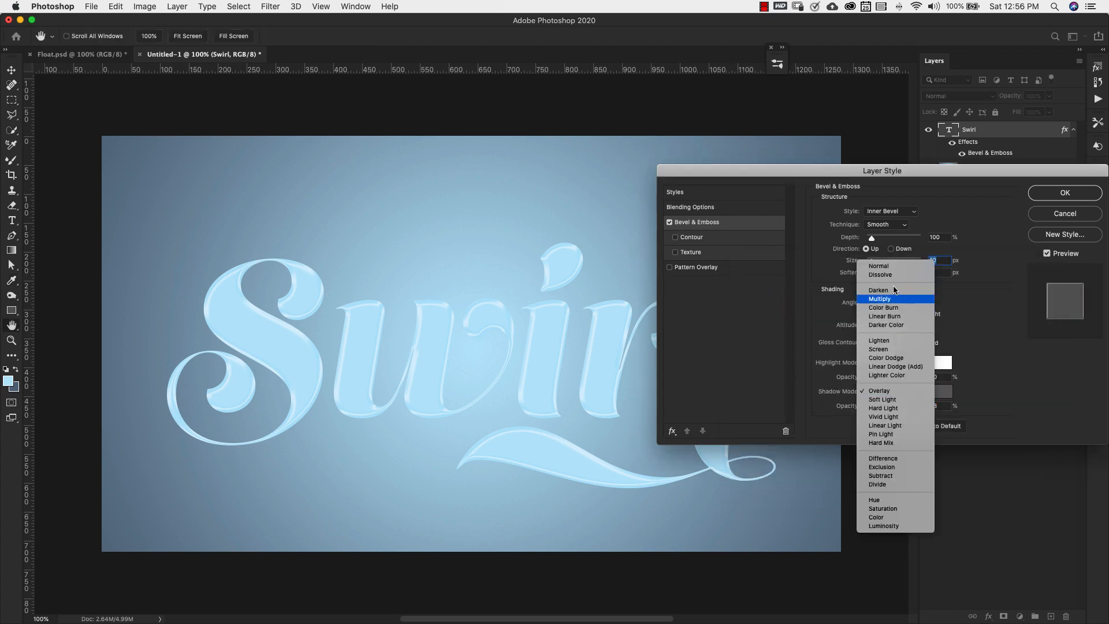
pyautogui.click(879, 299)
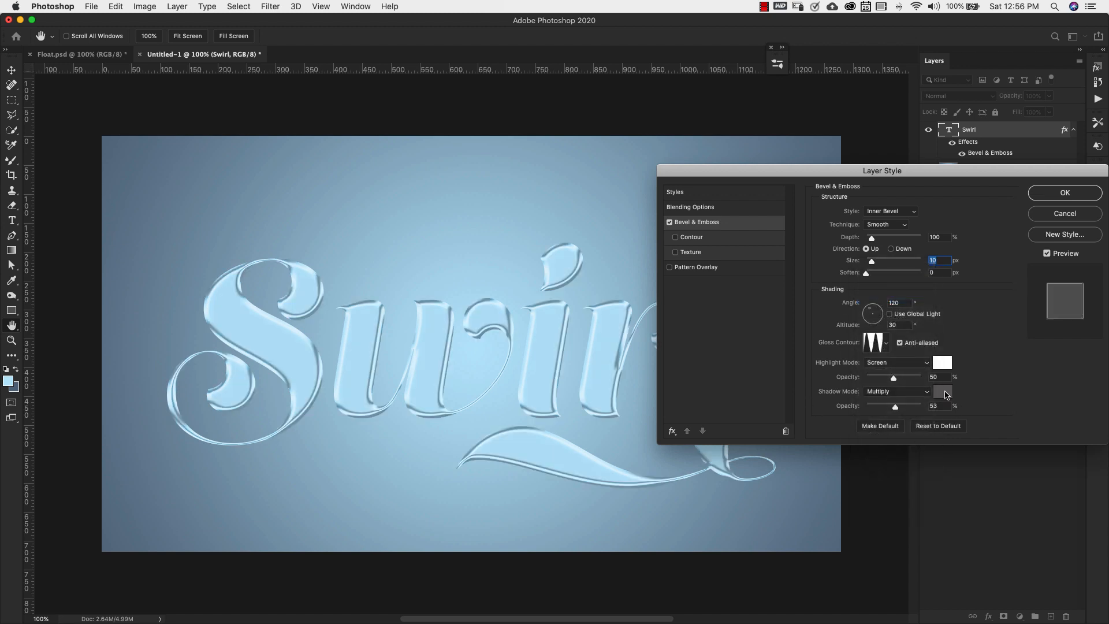
pyautogui.click(942, 393)
pyautogui.moveTo(799, 403); pyautogui.dragTo(746, 435)
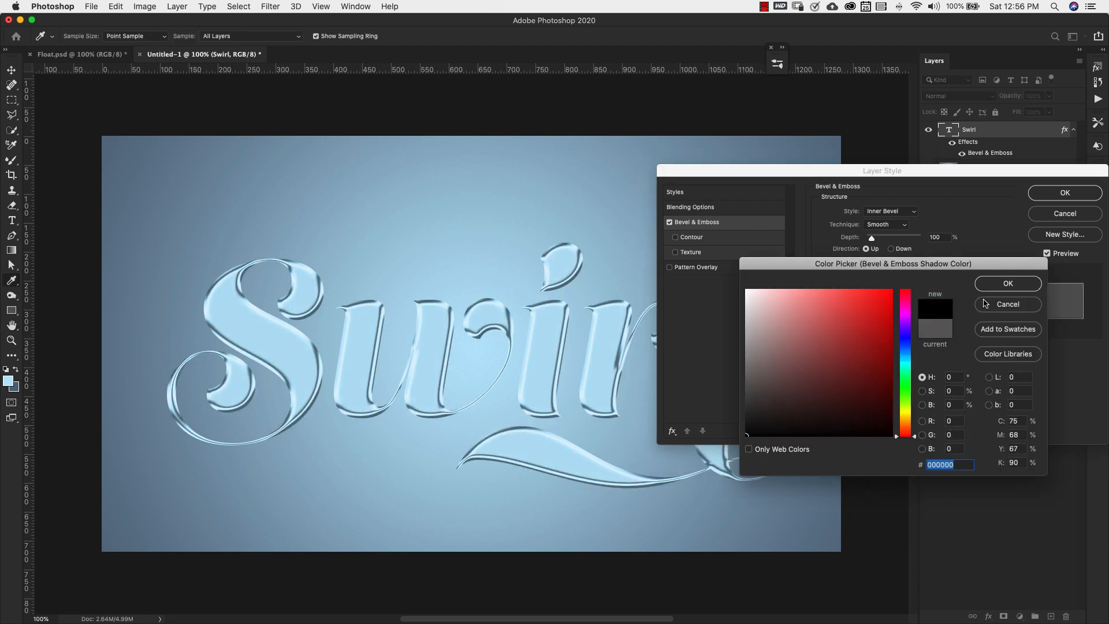
pyautogui.click(994, 283)
pyautogui.moveTo(896, 406); pyautogui.dragTo(883, 404)
pyautogui.write('50')
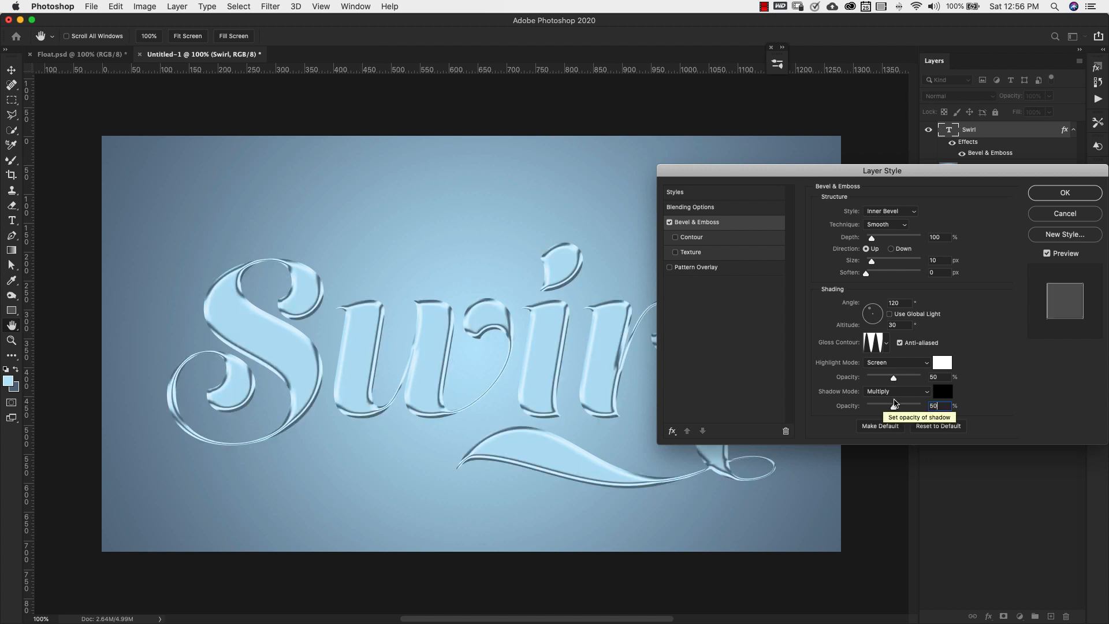
pyautogui.press('super+Tab')
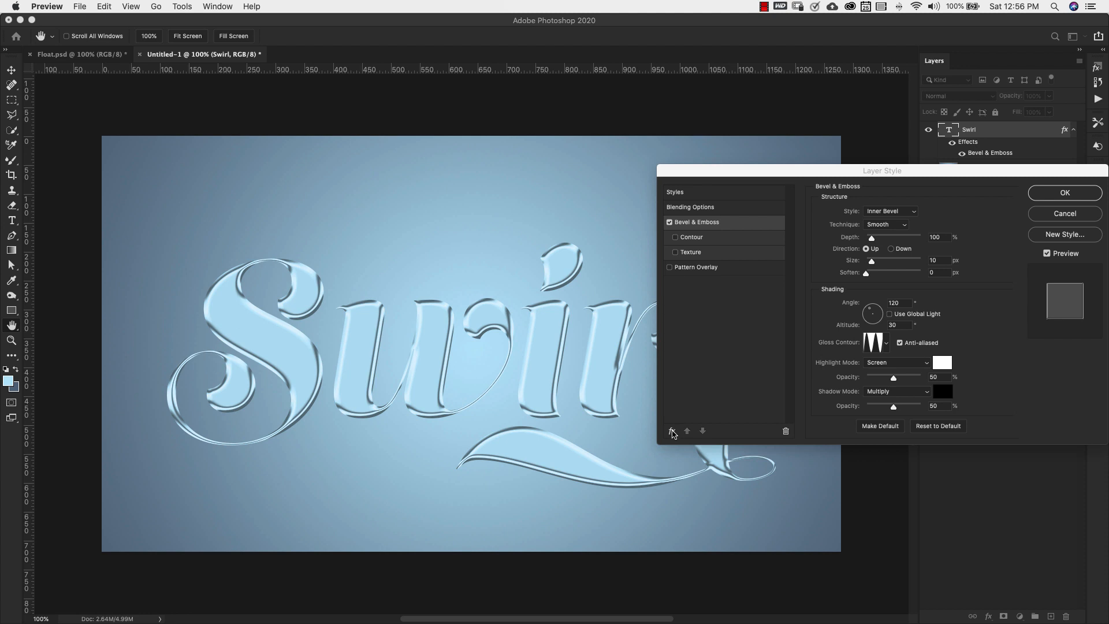
# Step: Add an Inner Shadow to the Swirl text with angle 120°, distance 30 px and size 10 px
pyautogui.click(672, 431)
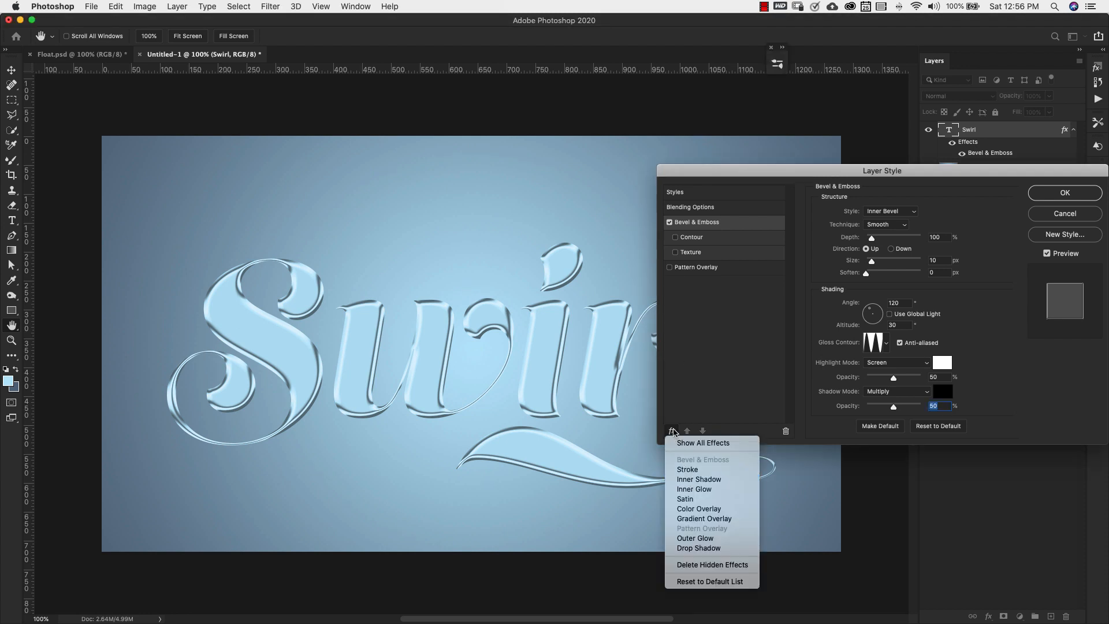
pyautogui.click(710, 480)
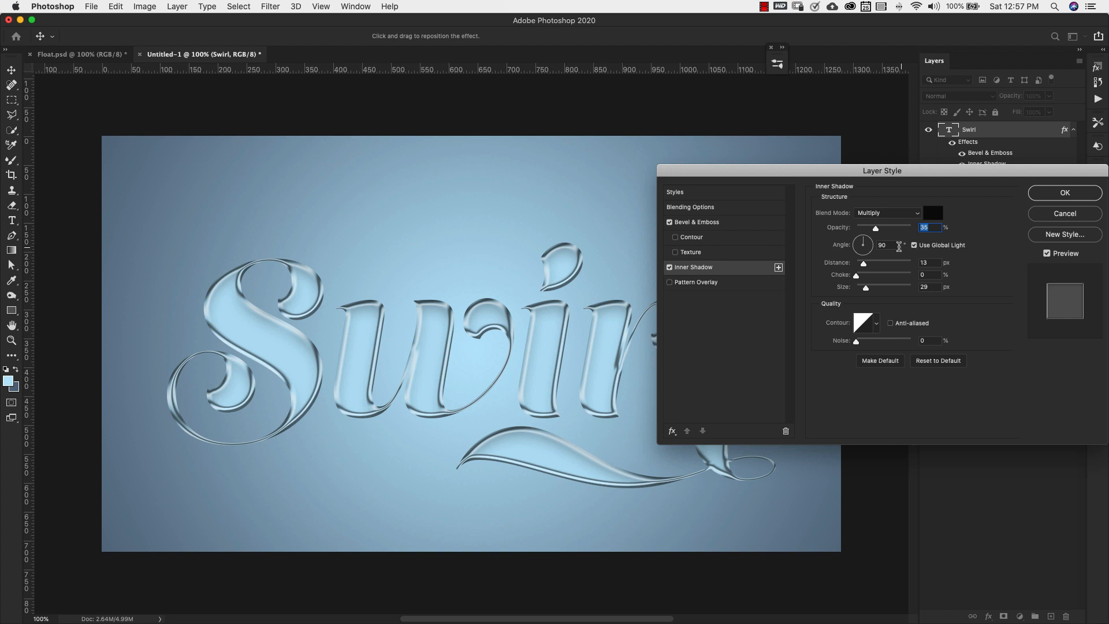
pyautogui.moveTo(895, 244); pyautogui.dragTo(832, 243)
pyautogui.write('120')
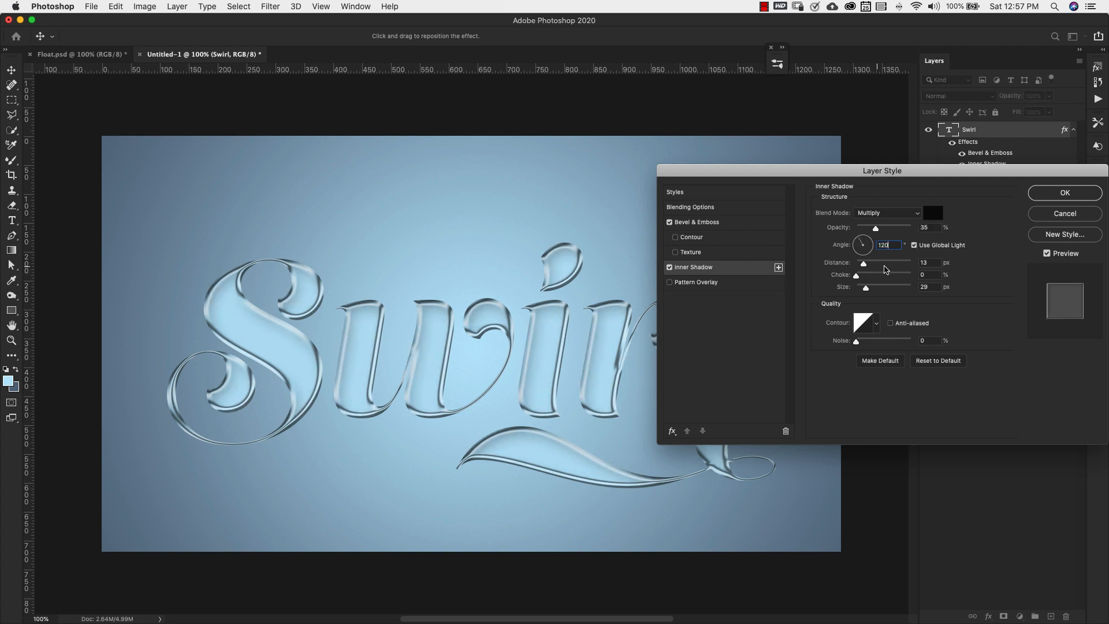
pyautogui.press('Tab')
pyautogui.write('30')
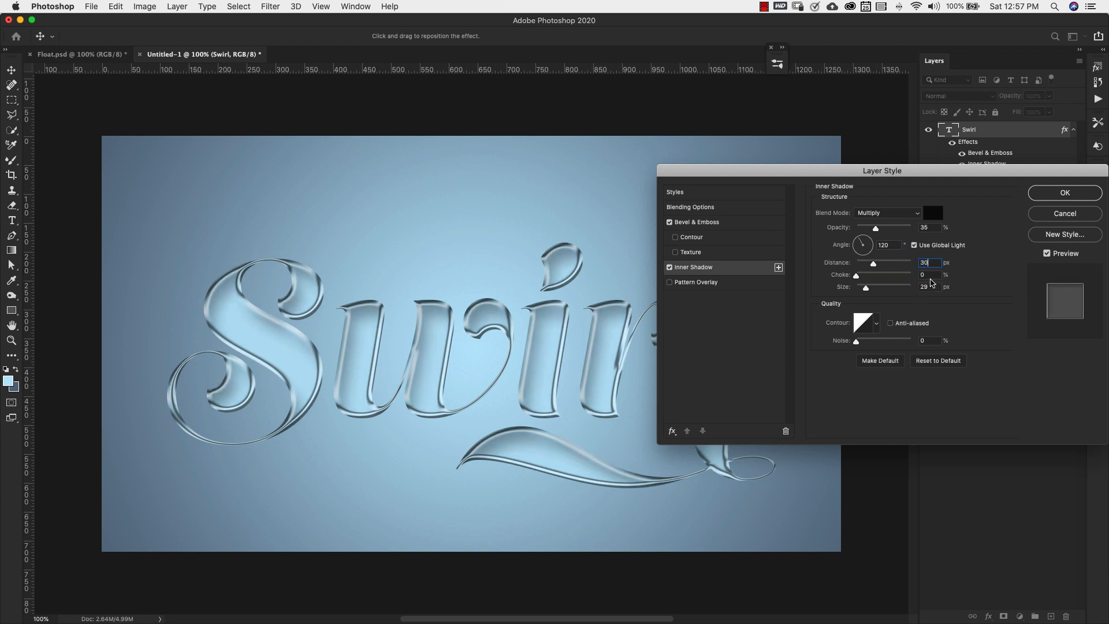
pyautogui.doubleClick(931, 285)
pyautogui.write('10')
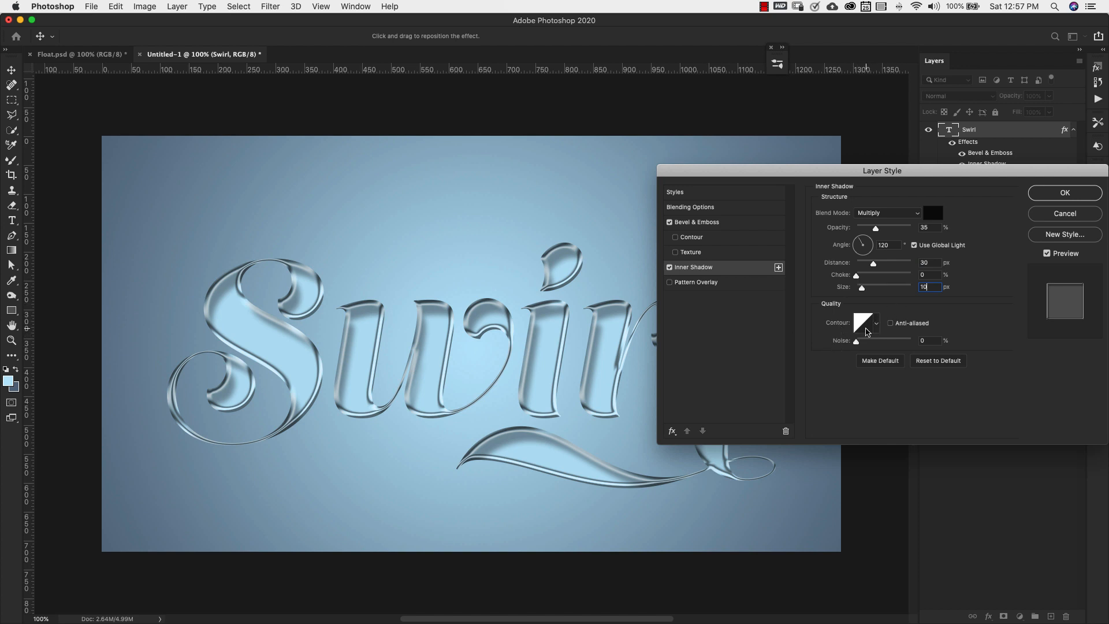
pyautogui.click(612, 290)
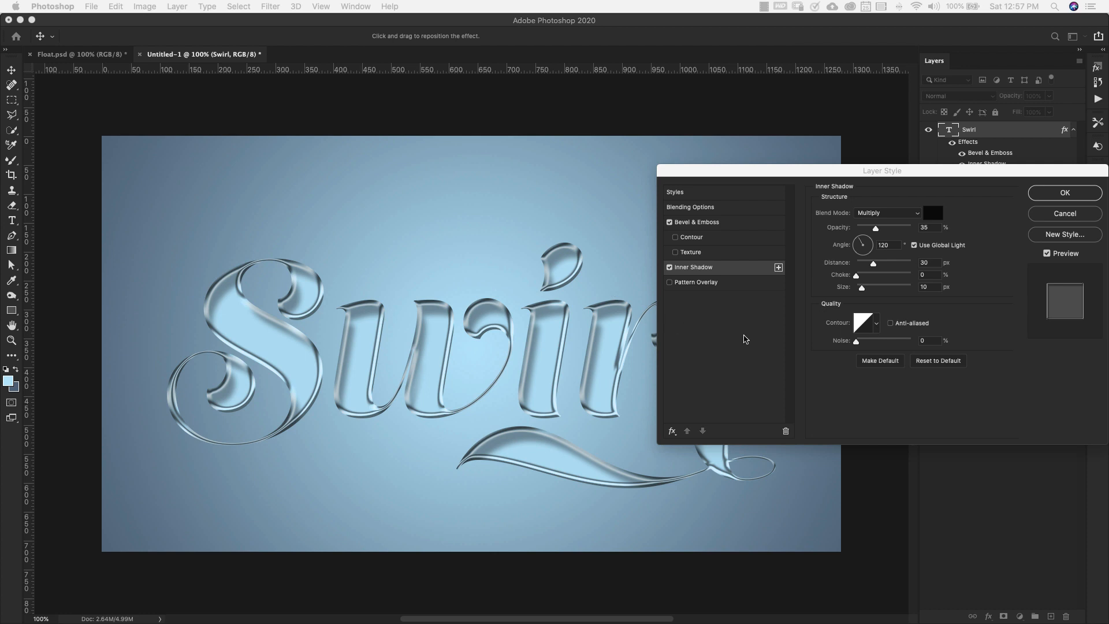
# Step: Apply a Pattern Overlay to the Swirl text using the custom blue swirl pattern at 50% scale
pyautogui.click(687, 284)
pyautogui.click(695, 284)
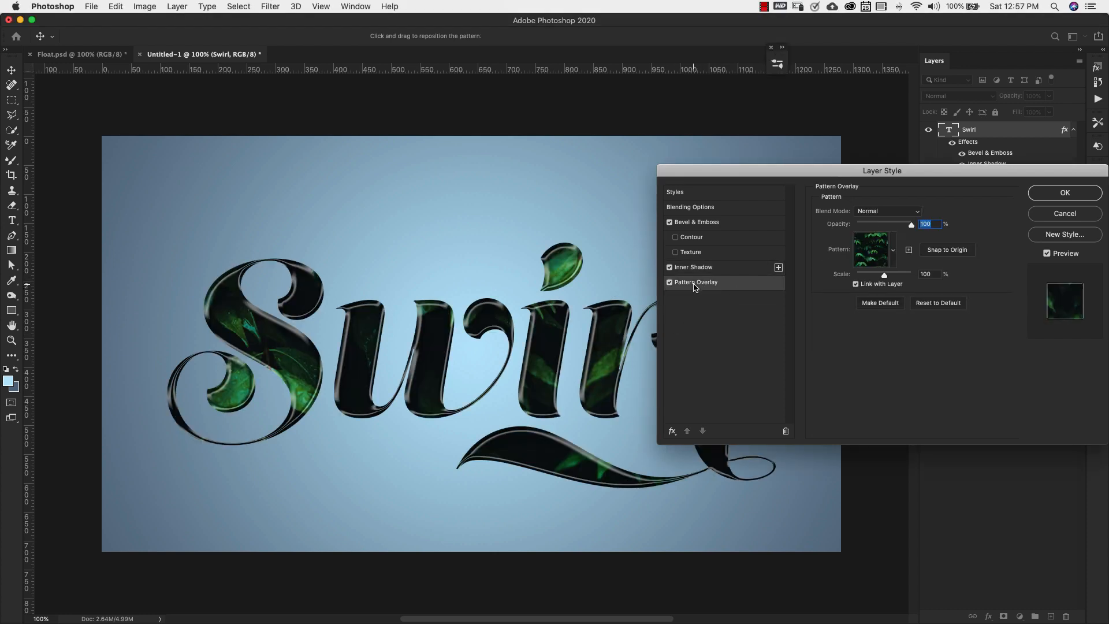
pyautogui.click(892, 259)
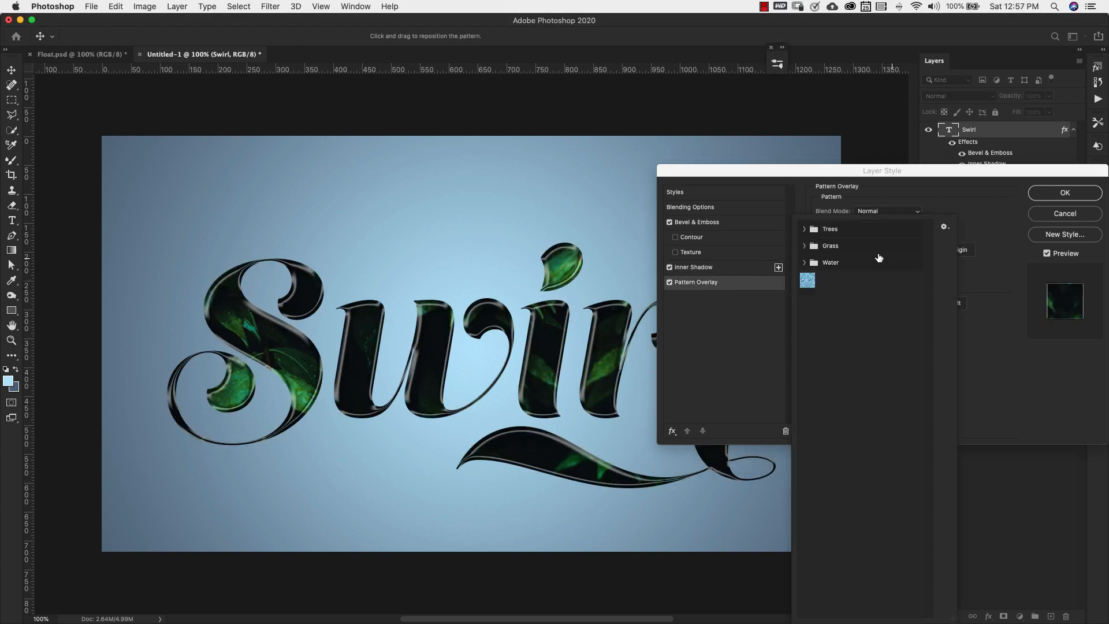
pyautogui.click(808, 282)
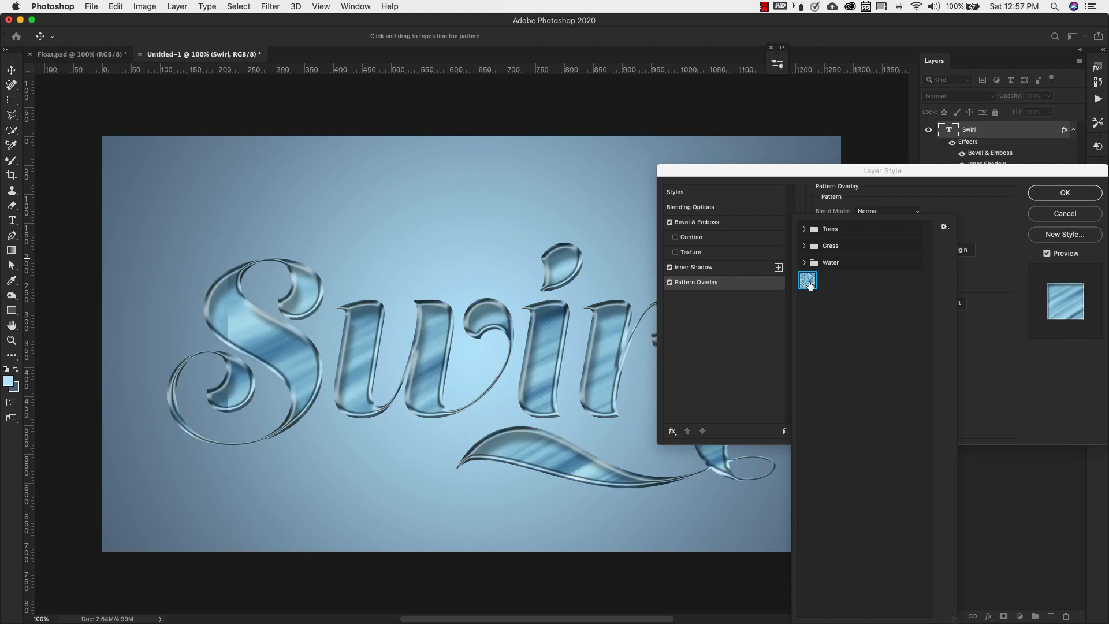
pyautogui.click(985, 347)
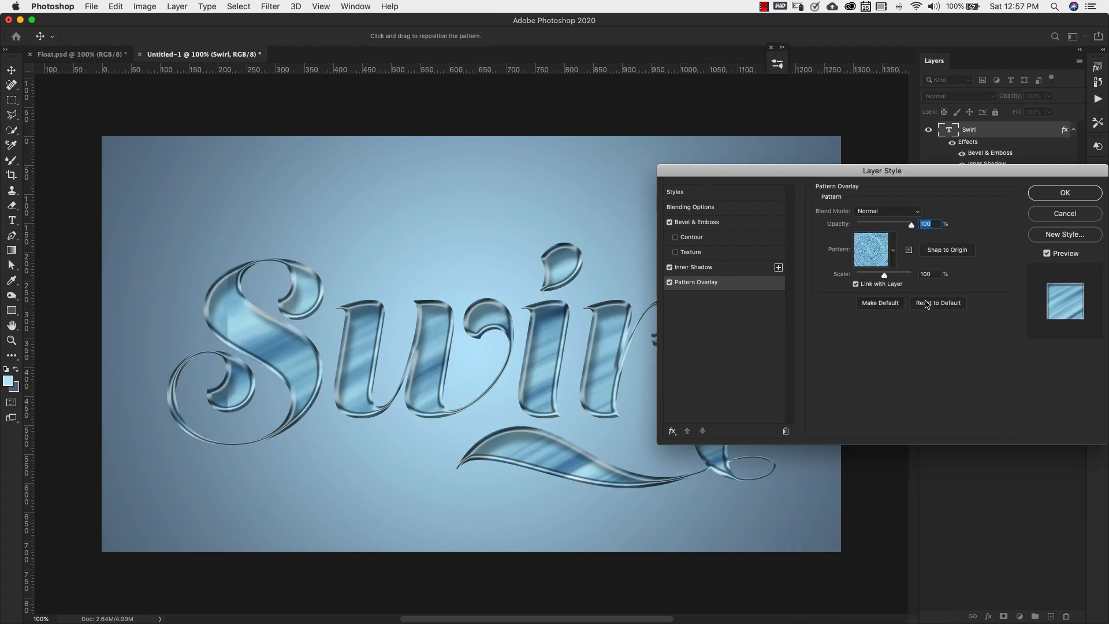
pyautogui.write('50')
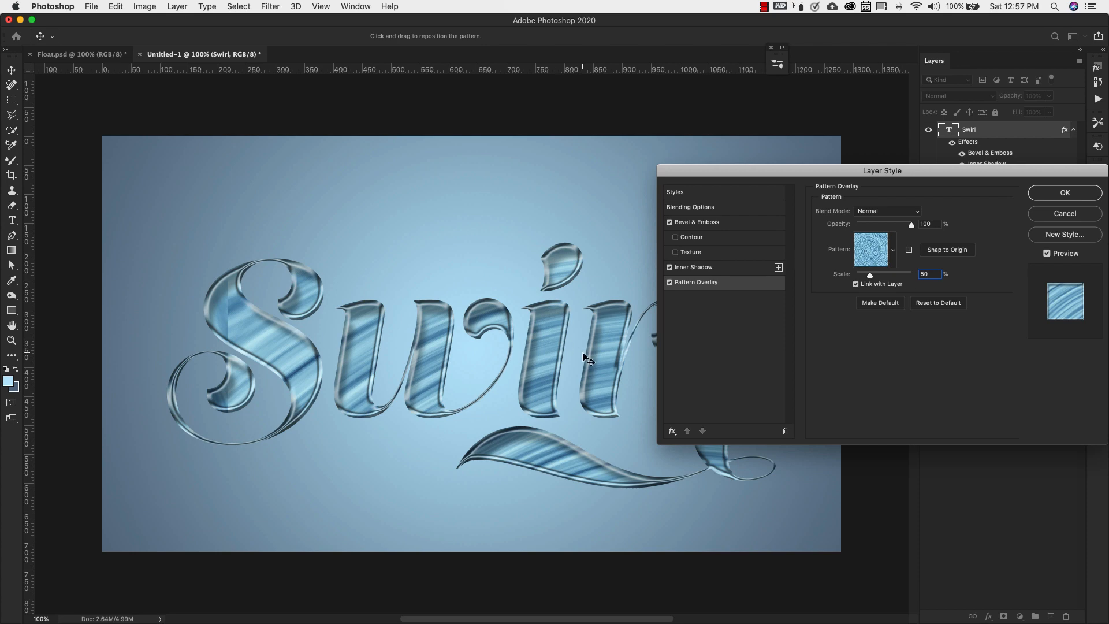
# Step: Reposition the overlay pattern inside the letters on the canvas until its curved swirls show across the word
pyautogui.moveTo(609, 372); pyautogui.dragTo(546, 326)
pyautogui.moveTo(723, 180); pyautogui.dragTo(885, 218)
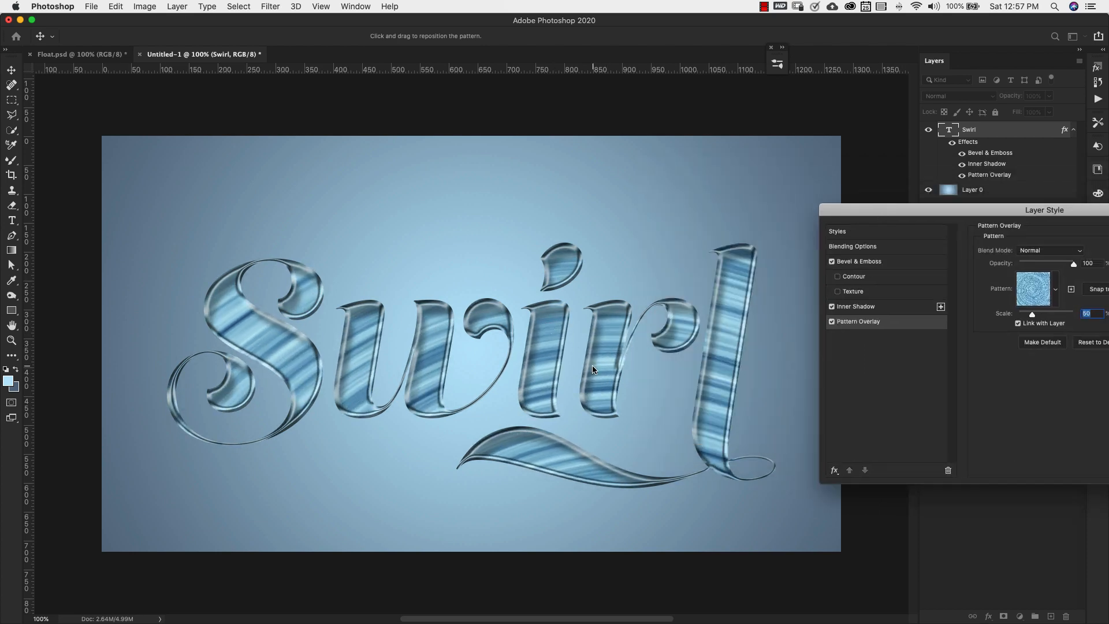
pyautogui.moveTo(601, 378); pyautogui.dragTo(553, 230)
pyautogui.moveTo(610, 350); pyautogui.dragTo(536, 324)
pyautogui.moveTo(927, 214); pyautogui.dragTo(845, 138)
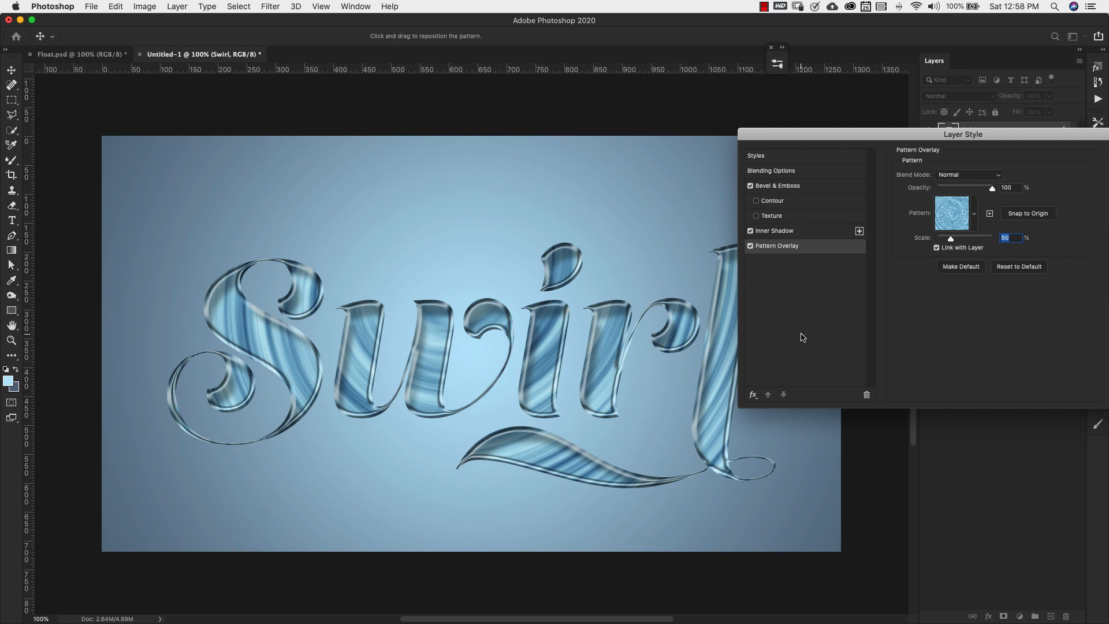
# Step: Add a Drop Shadow to the Swirl text with opacity 30%, distance 15 px and size 25 px
pyautogui.click(753, 395)
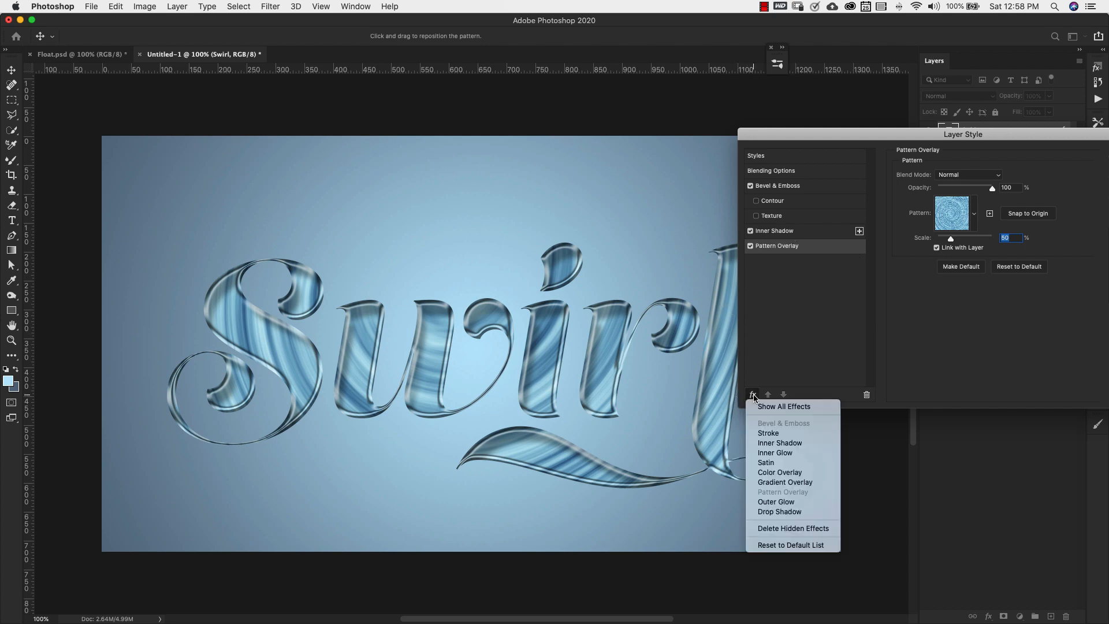
pyautogui.click(781, 512)
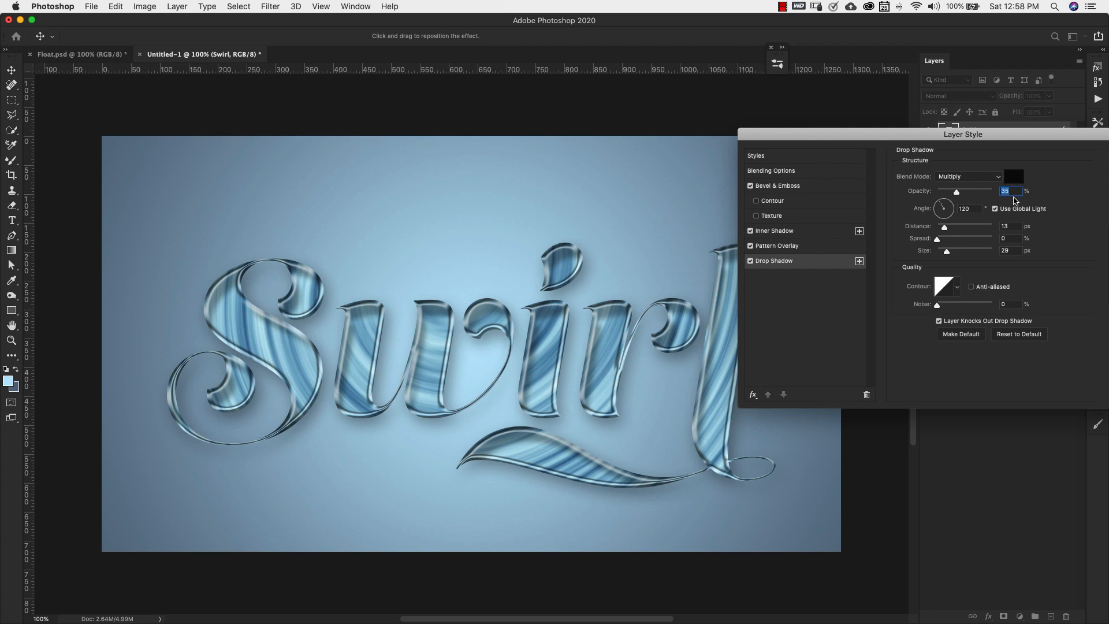
pyautogui.write('30')
pyautogui.doubleClick(1020, 225)
pyautogui.write('15')
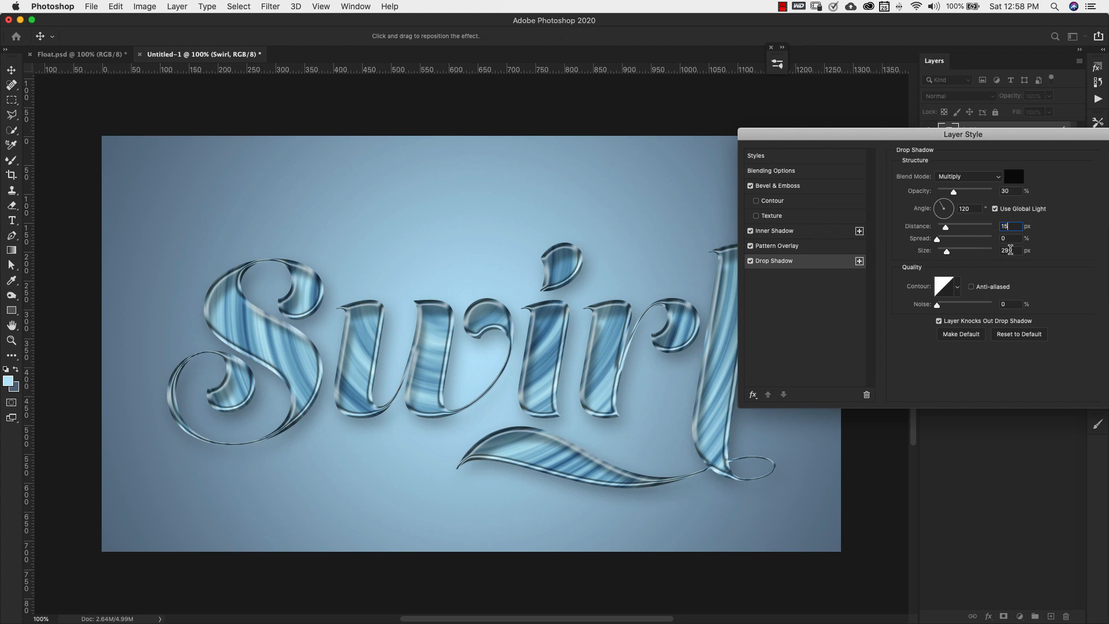
pyautogui.click(930, 245)
pyautogui.write('25')
# Step: Add a second Drop Shadow and give the lower one opacity 45%, distance 25 px and size 35 px
pyautogui.click(859, 261)
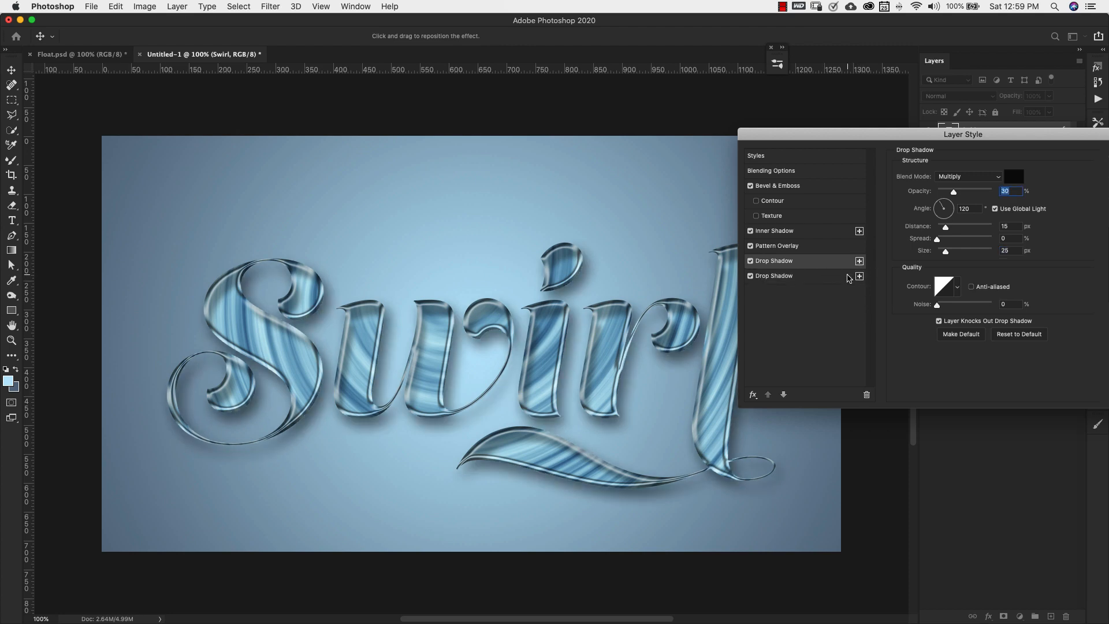
pyautogui.click(825, 278)
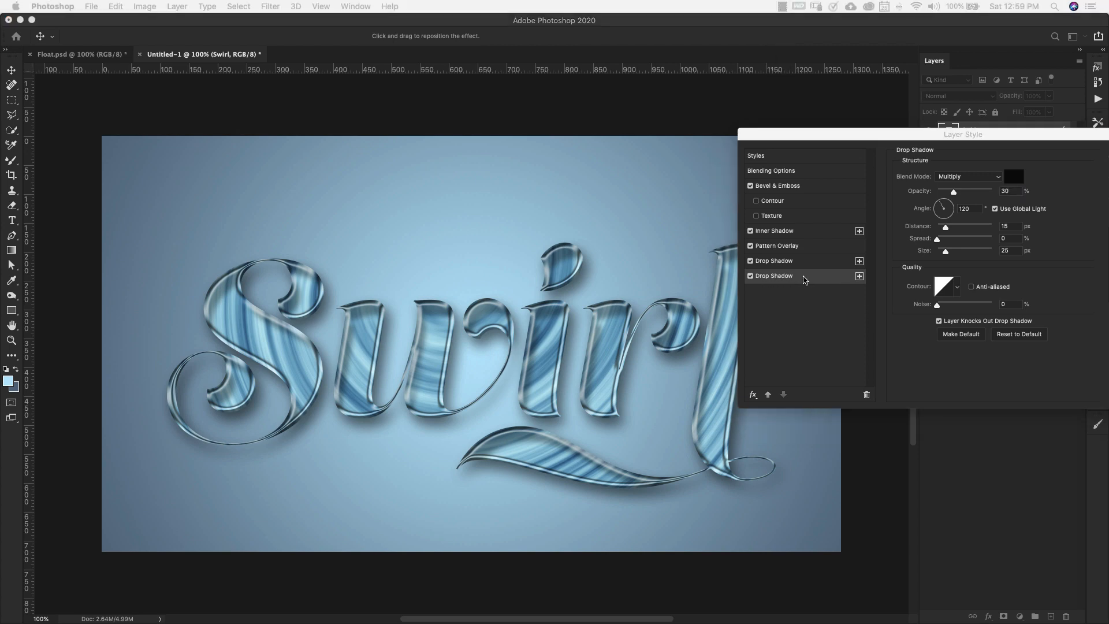
pyautogui.click(805, 279)
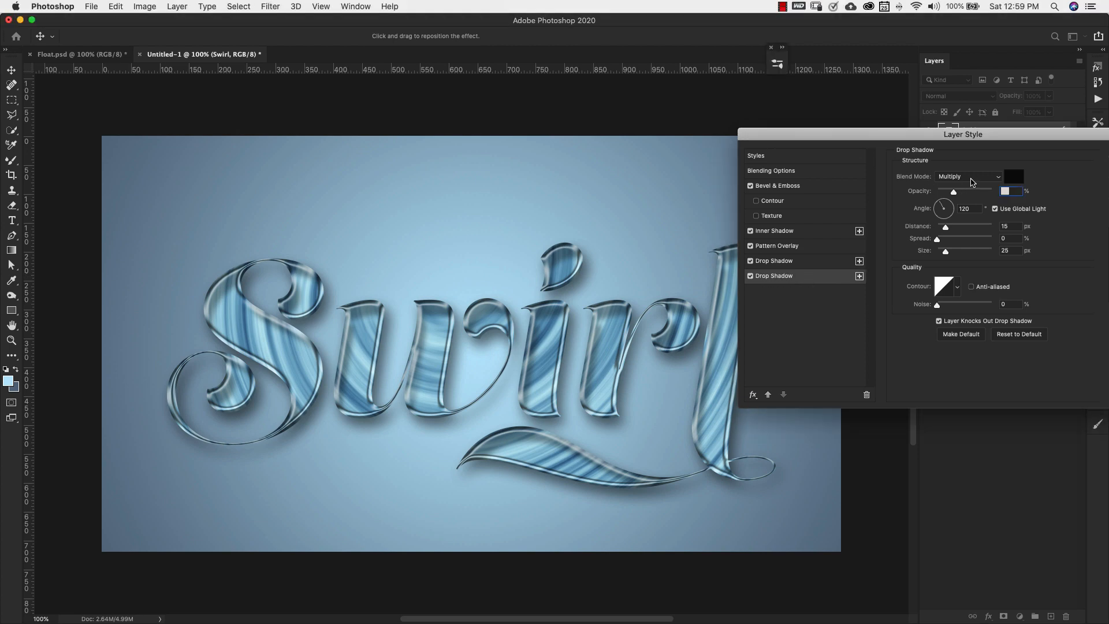
pyautogui.doubleClick(1015, 192)
pyautogui.moveTo(950, 190); pyautogui.dragTo(962, 192)
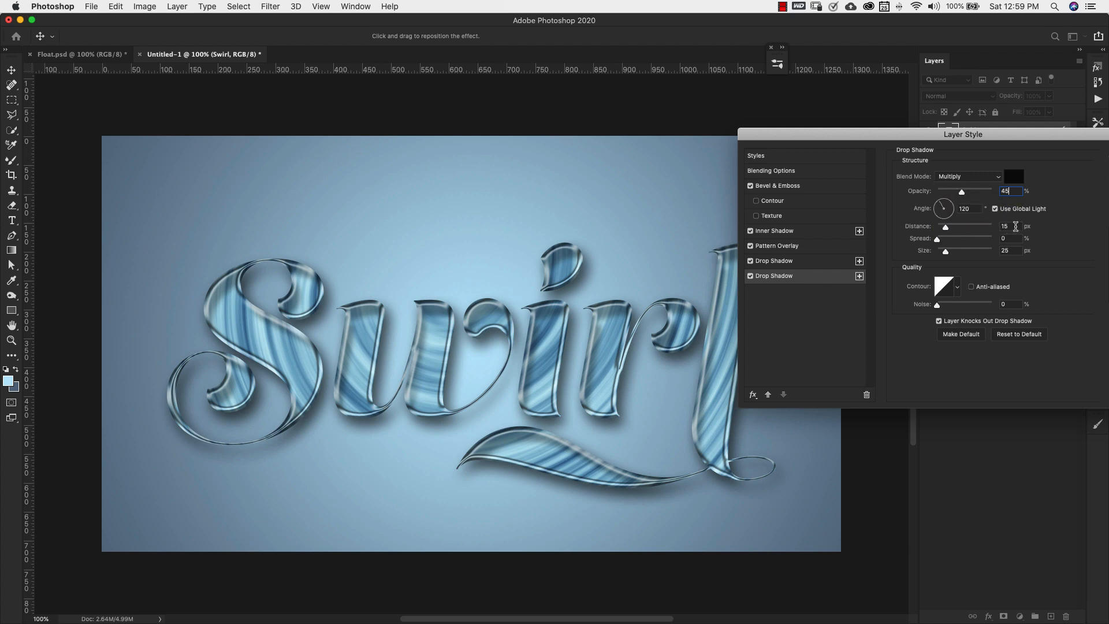
pyautogui.click(1015, 226)
pyautogui.write('25')
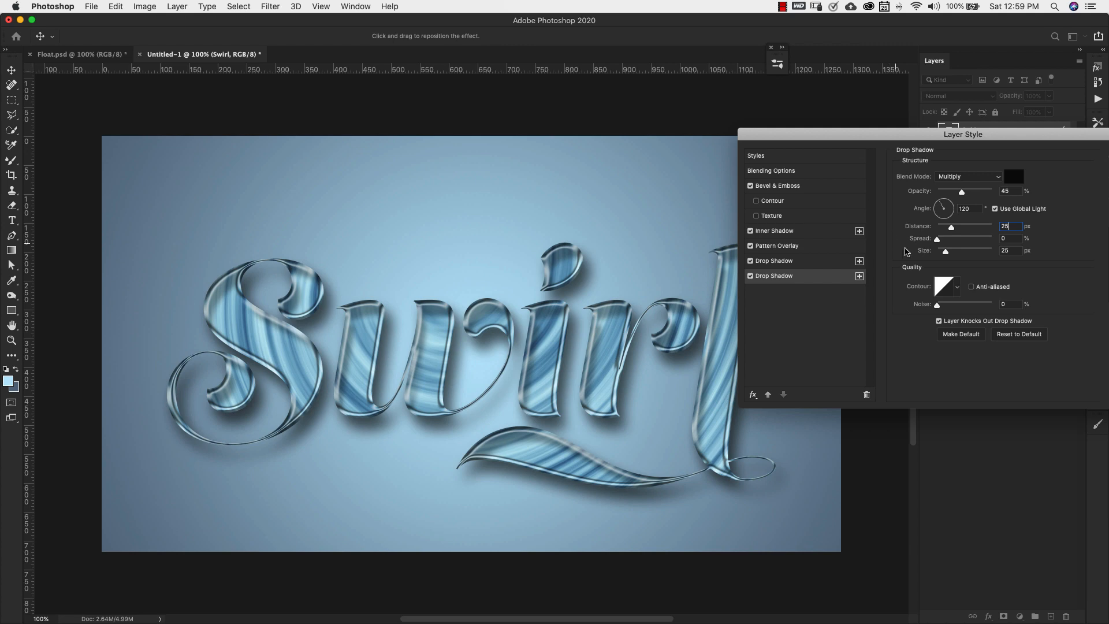
pyautogui.moveTo(1014, 250); pyautogui.dragTo(931, 251)
pyautogui.write('35')
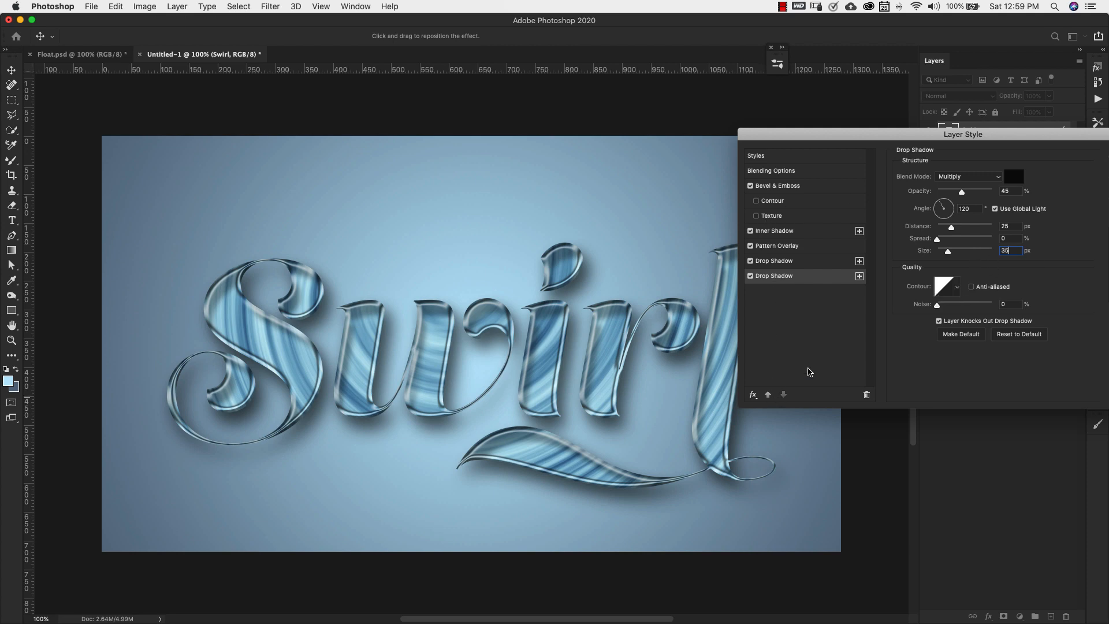
# Step: Add a third Drop Shadow and give the lowest one opacity 60%, distance 35 px and size 45 px
pyautogui.click(859, 276)
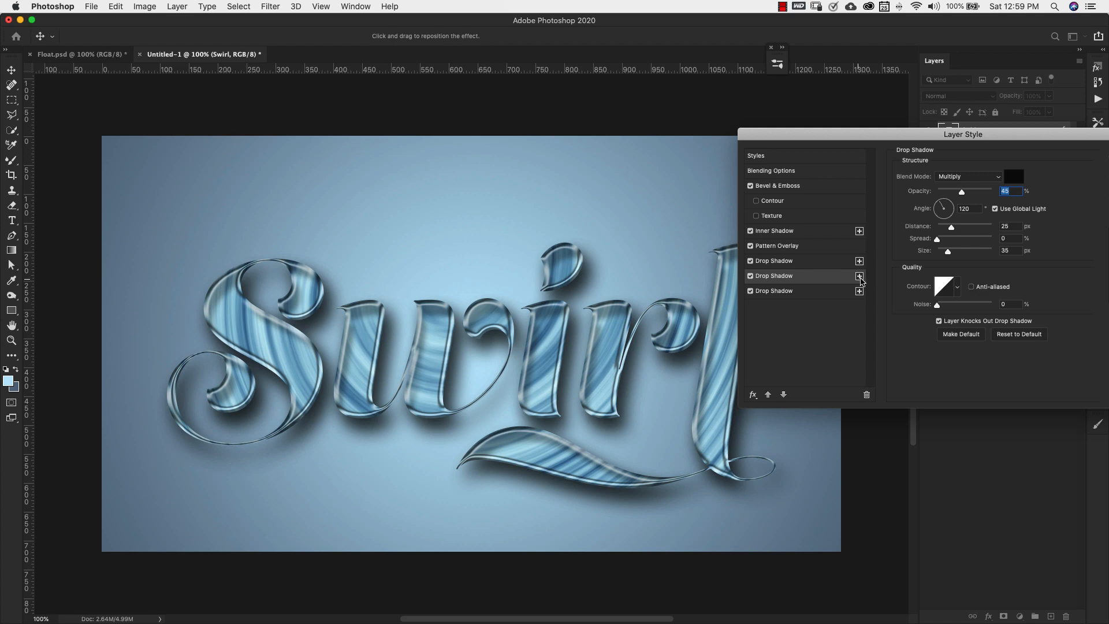
pyautogui.click(810, 297)
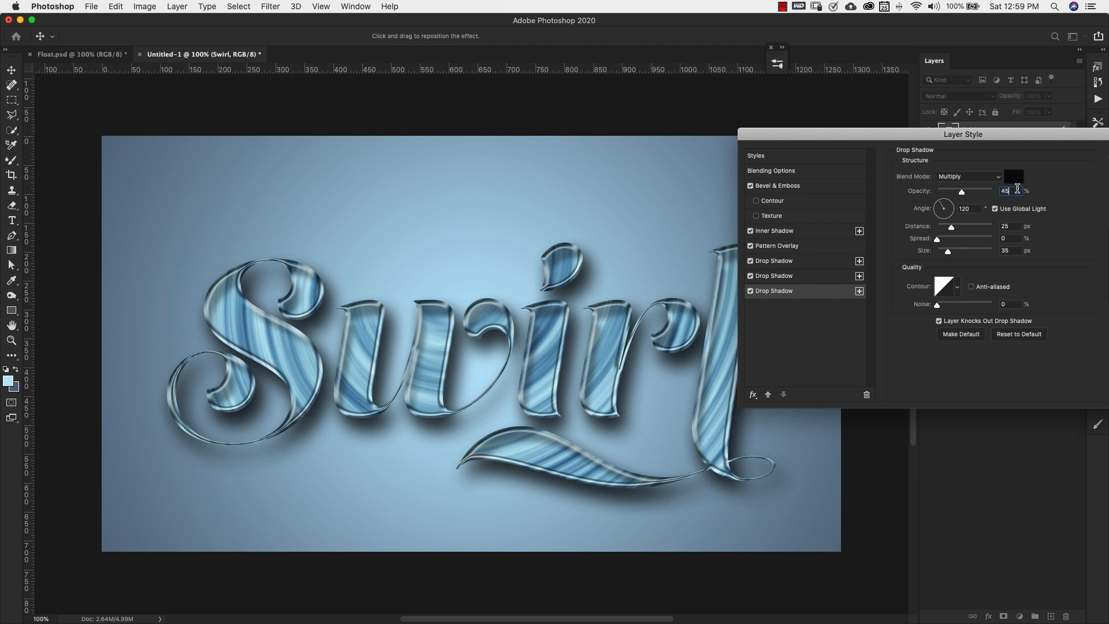
pyautogui.moveTo(962, 192); pyautogui.dragTo(970, 193)
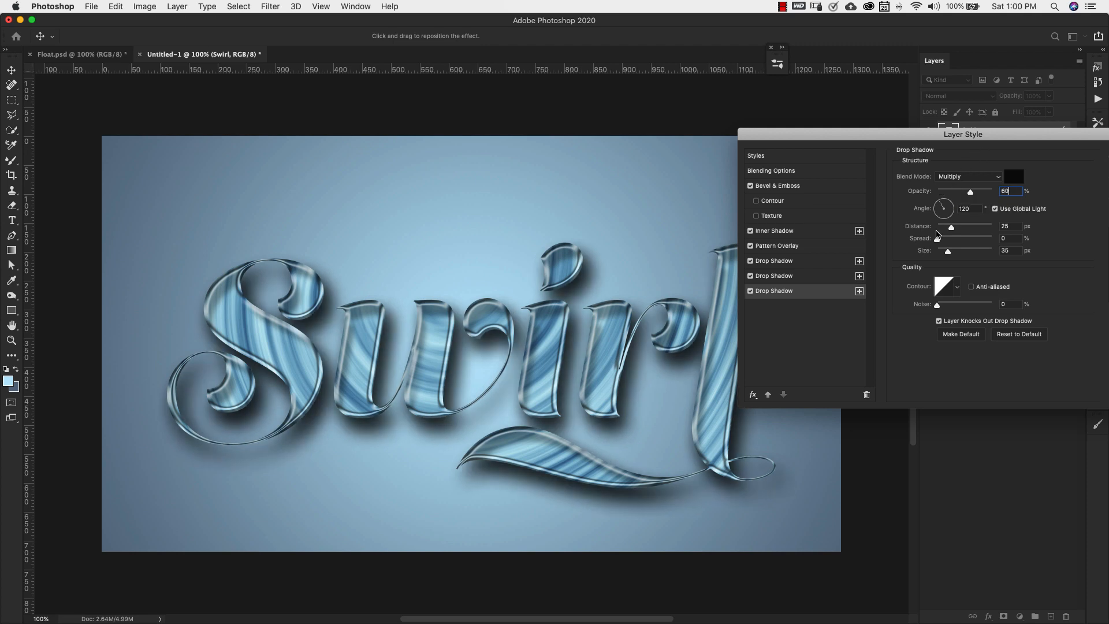
pyautogui.moveTo(1009, 226); pyautogui.dragTo(978, 226)
pyautogui.write('35')
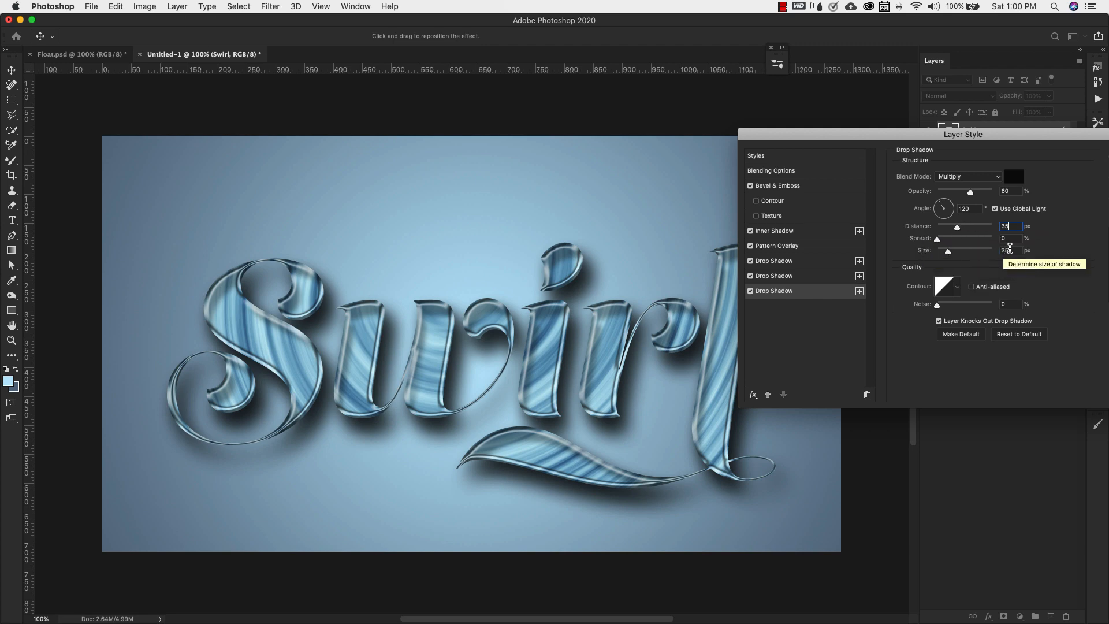
pyautogui.doubleClick(1009, 250)
pyautogui.write('45')
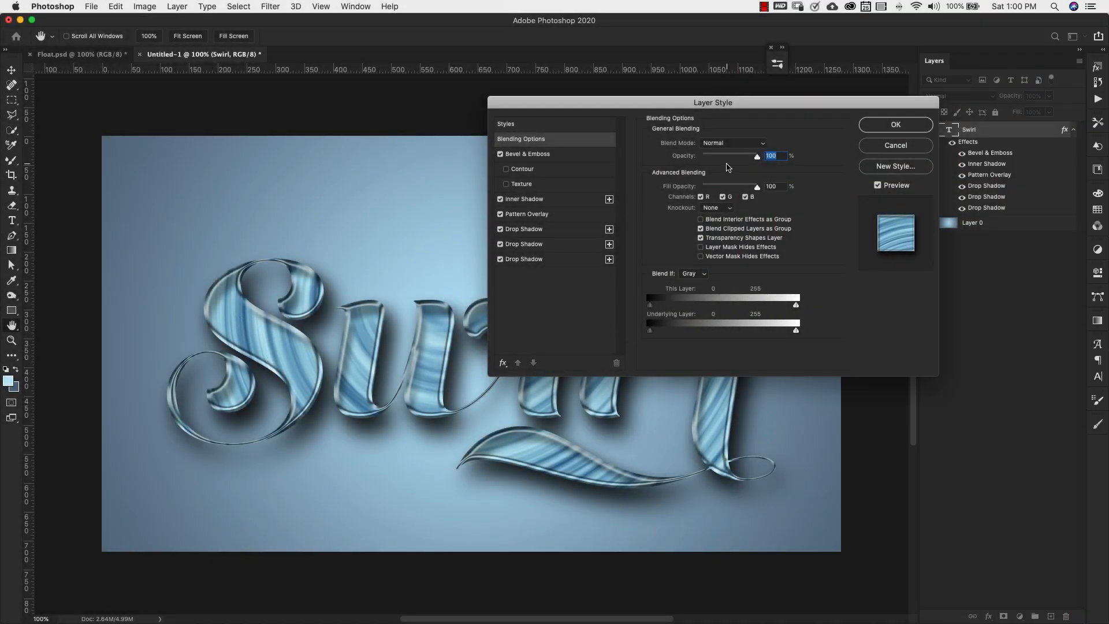
# Step: Save the Swirl text's layer effects as a new style named Swirl Glass
pyautogui.click(903, 168)
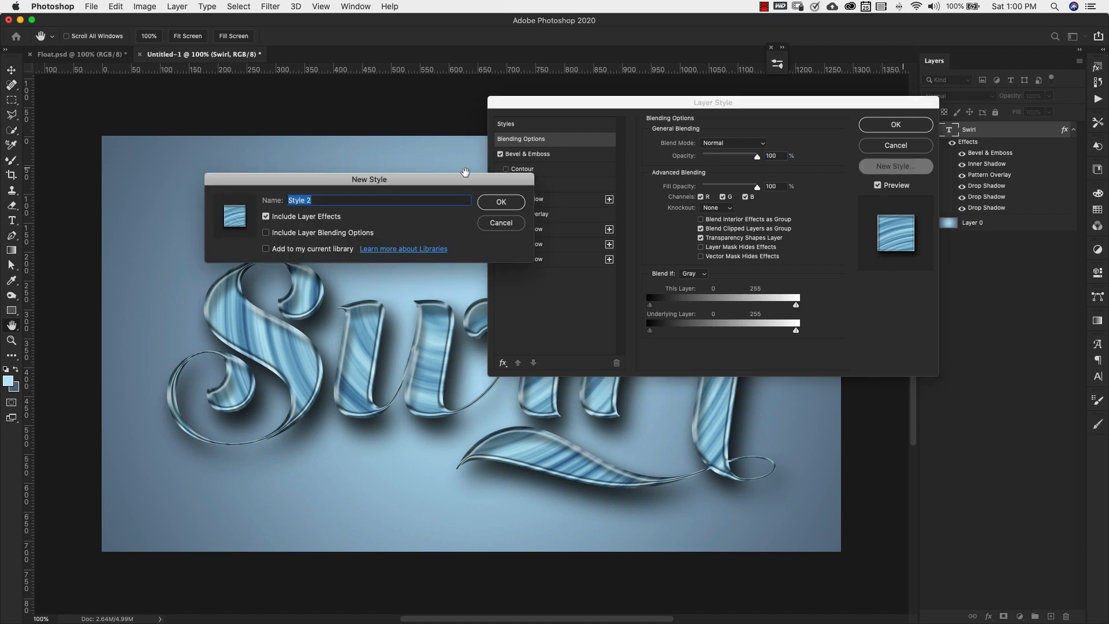
pyautogui.write('Swirl Glass')
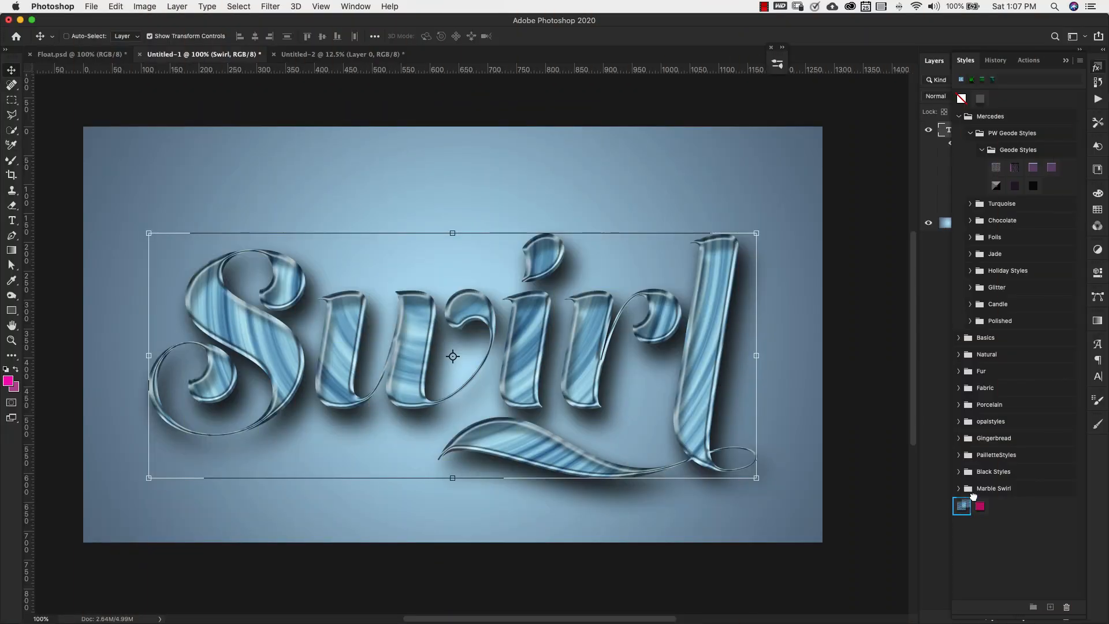
# Step: Move the new Swirl Glass style into the Marble Swirl style group and expand that group
pyautogui.moveTo(961, 505); pyautogui.dragTo(991, 494)
pyautogui.click(958, 488)
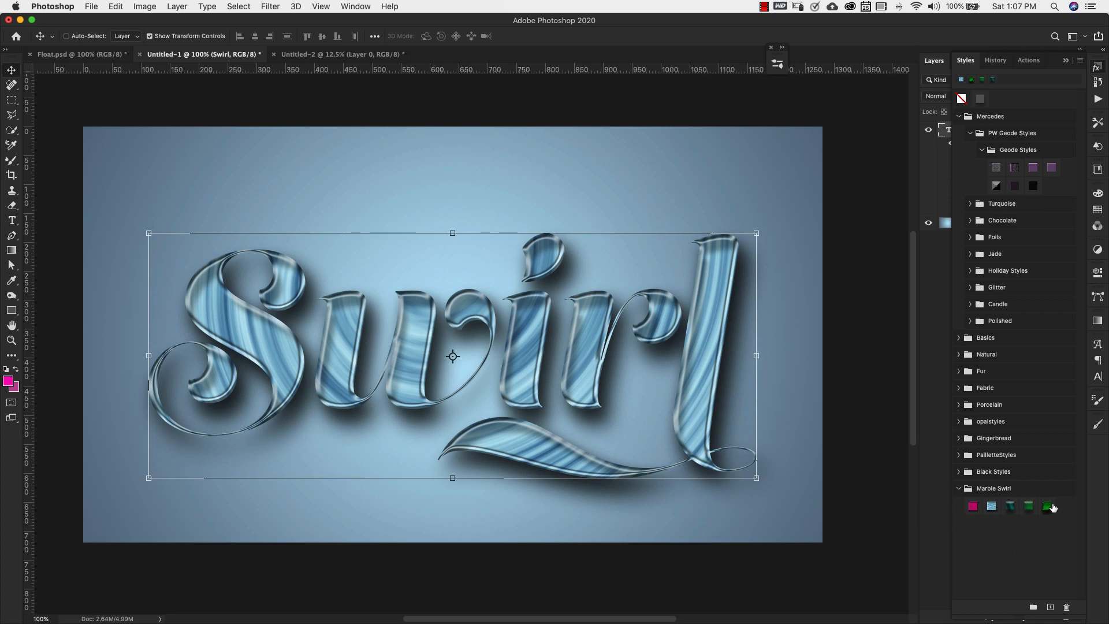
# Step: Export all five styles in the Marble Swirl group to the Pattern folder as Swirl Styles.asl
pyautogui.click(972, 505)
pyautogui.keyDown('shift'); pyautogui.click(990, 507); pyautogui.keyUp('shift')
pyautogui.keyDown('shift'); pyautogui.click(1010, 506); pyautogui.keyUp('shift')
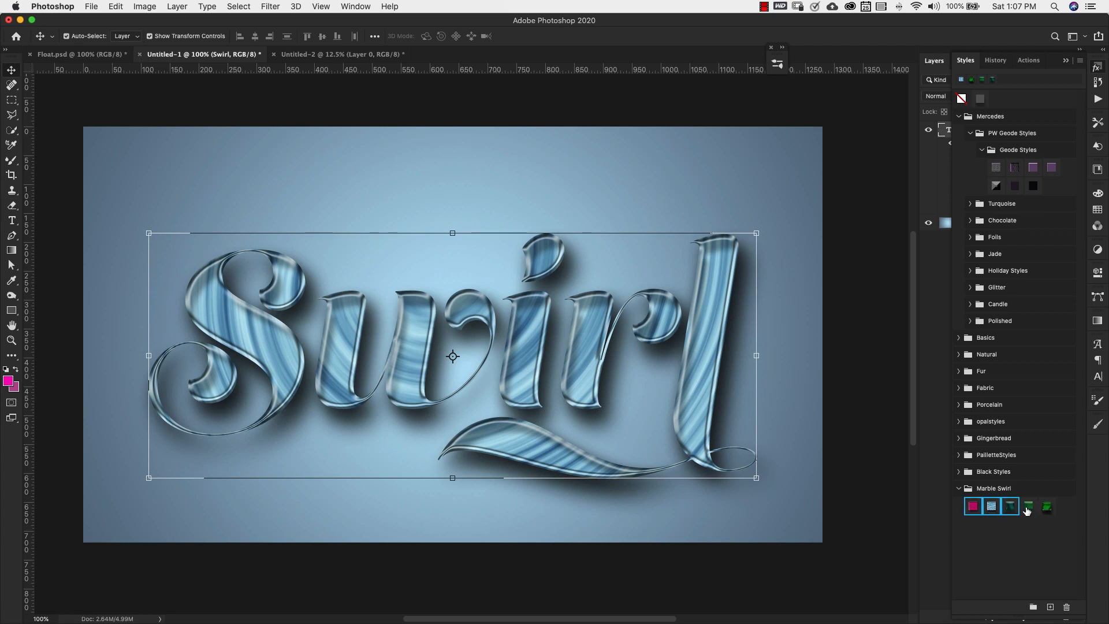
pyautogui.keyDown('shift'); pyautogui.click(1028, 506); pyautogui.keyUp('shift')
pyautogui.keyDown('shift'); pyautogui.click(1045, 508); pyautogui.keyUp('shift')
pyautogui.rightClick(1029, 508)
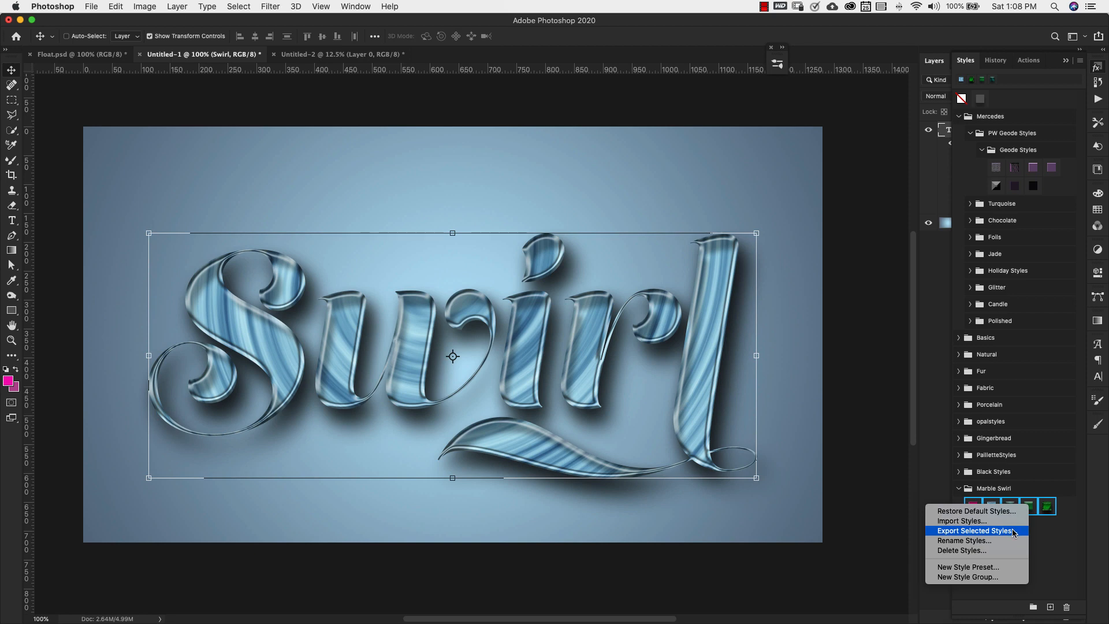
pyautogui.click(1013, 530)
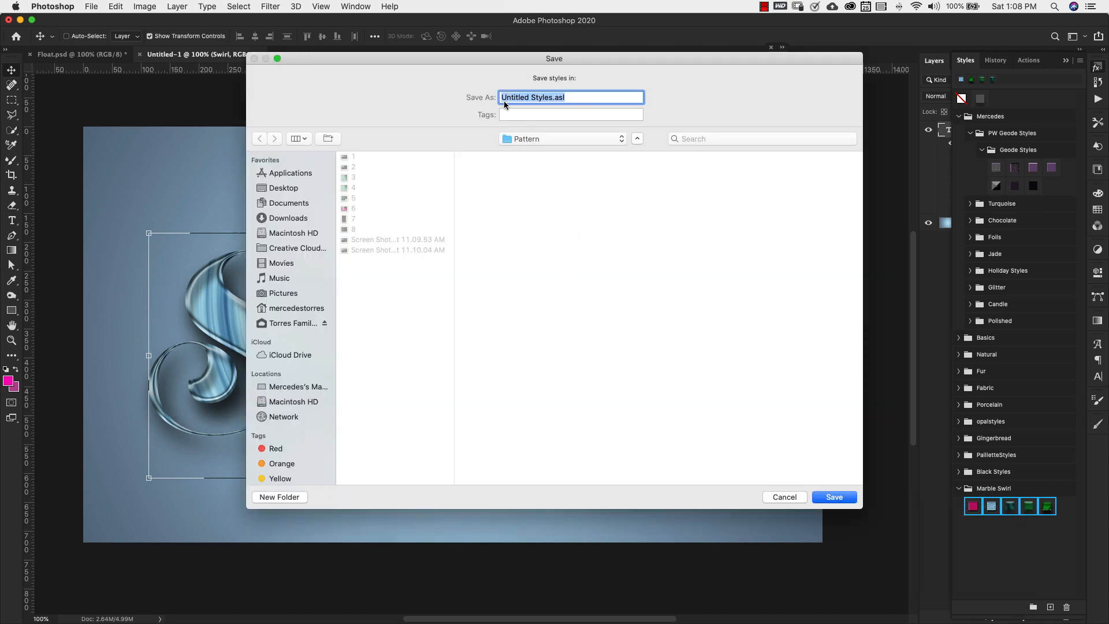
pyautogui.moveTo(530, 97); pyautogui.dragTo(500, 97)
pyautogui.write('Swirl')
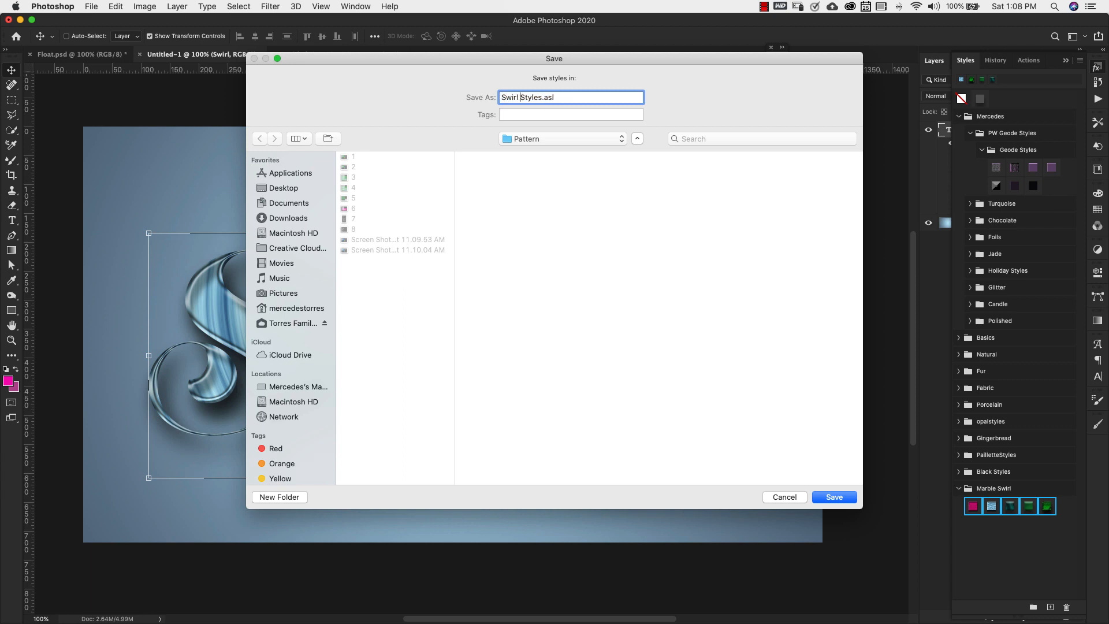
pyautogui.click(836, 499)
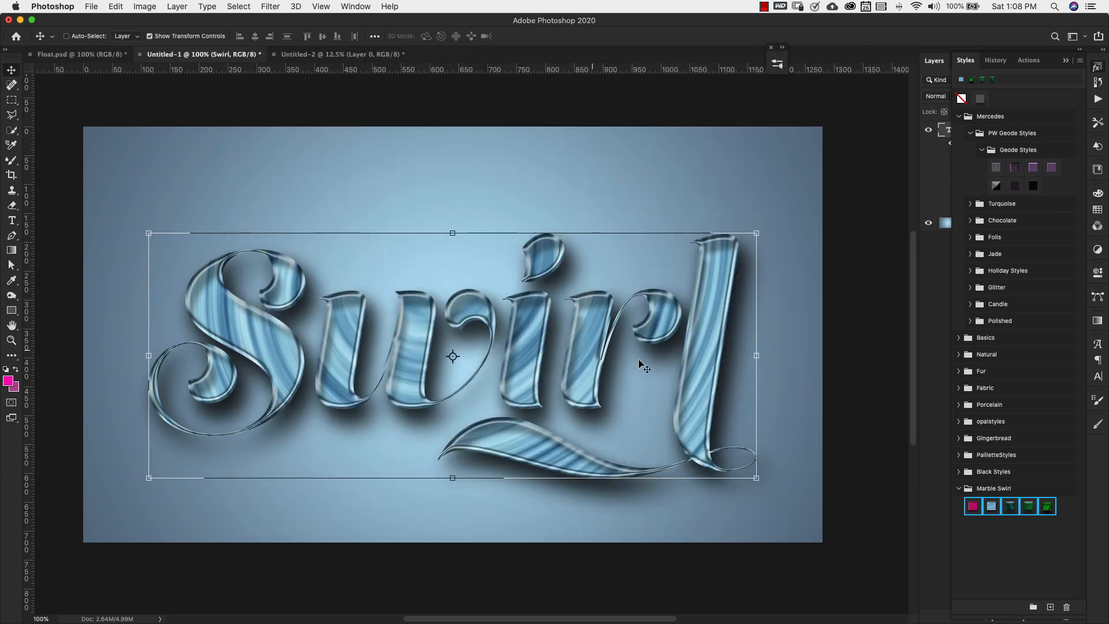